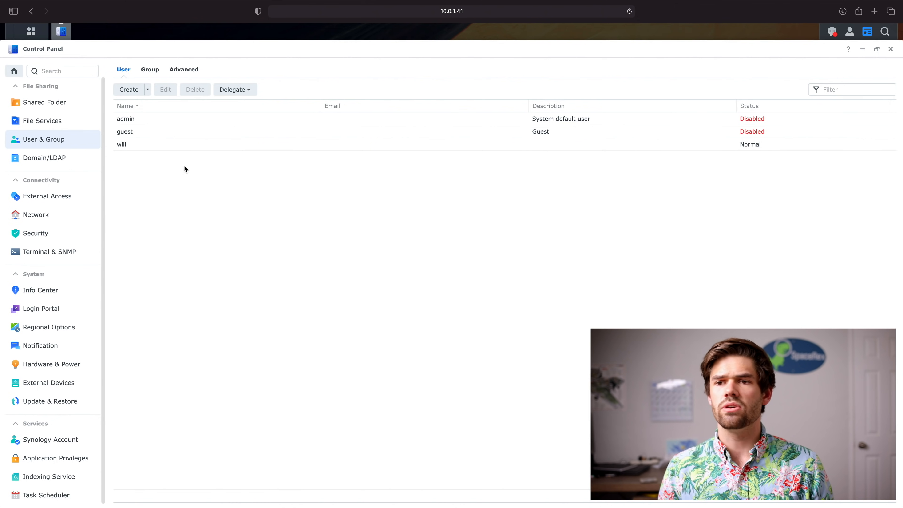
Start a new user account named with the owner's first name followed by _admin, and enter and confirm the account password.
click(138, 92)
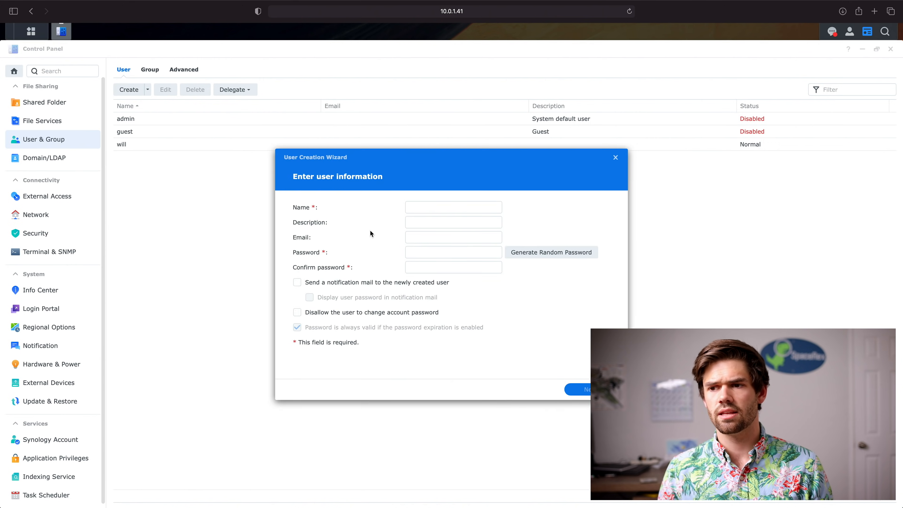
click(434, 210)
text(will_admin)
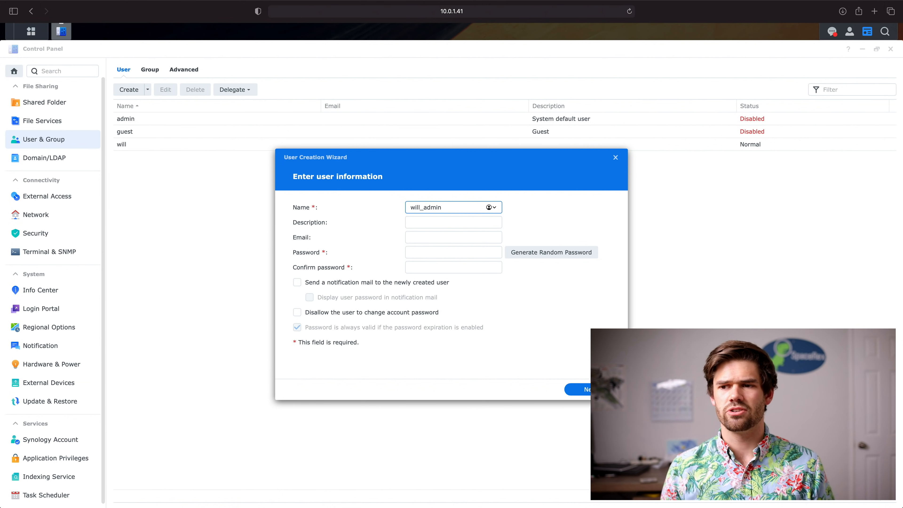
click(421, 253)
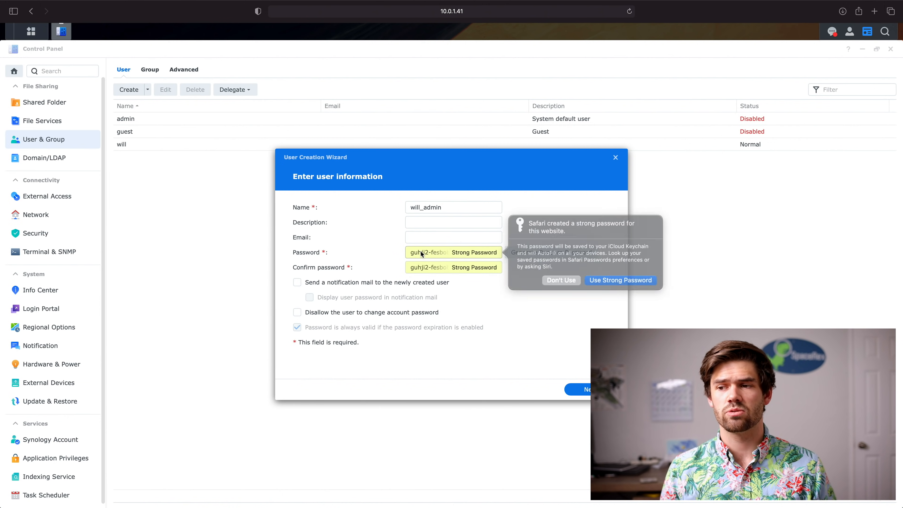
click(567, 279)
text(••••••••)
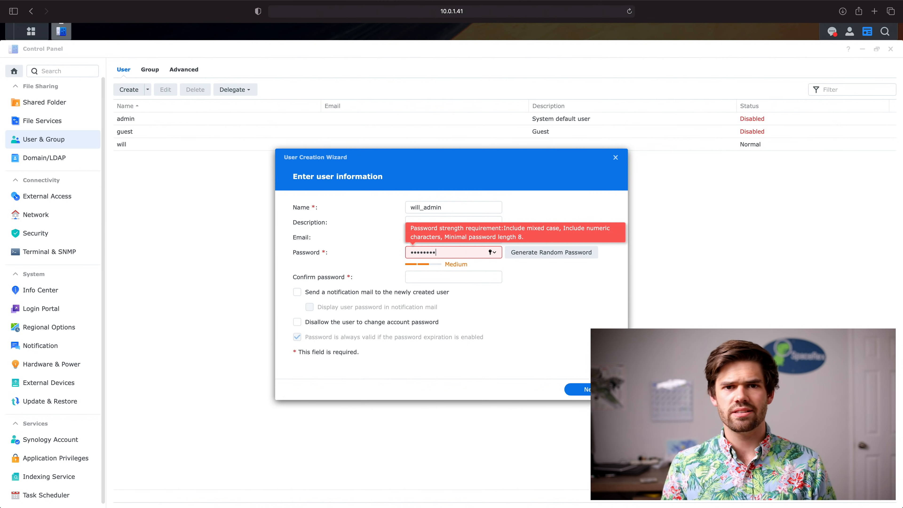
text(••••)
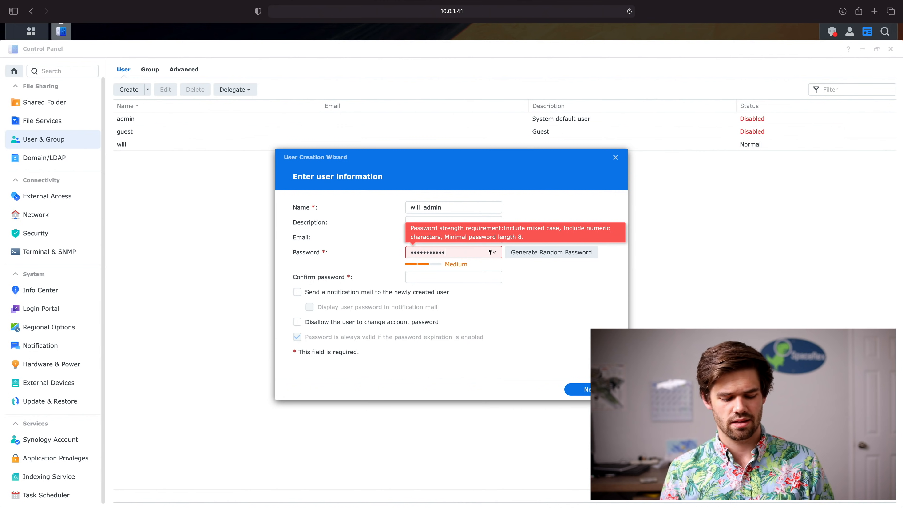
key(Tab)
text(••••••••••••)
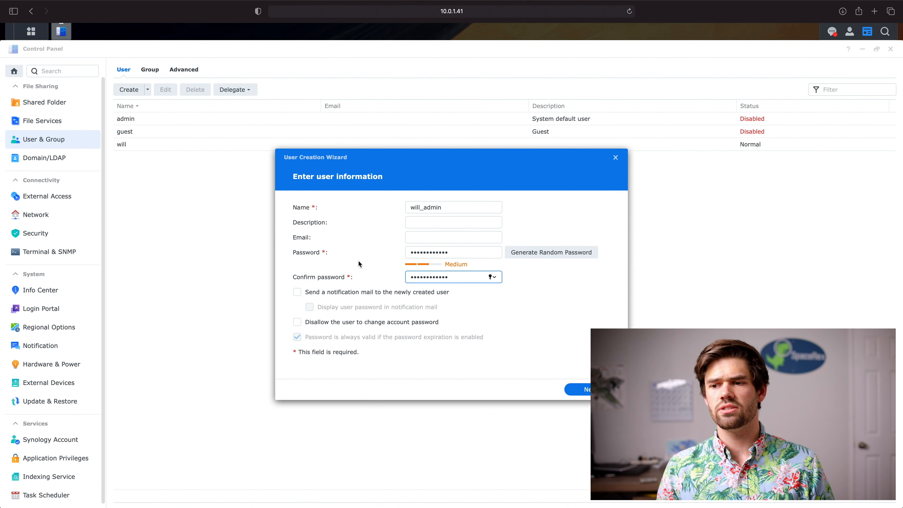
click(583, 389)
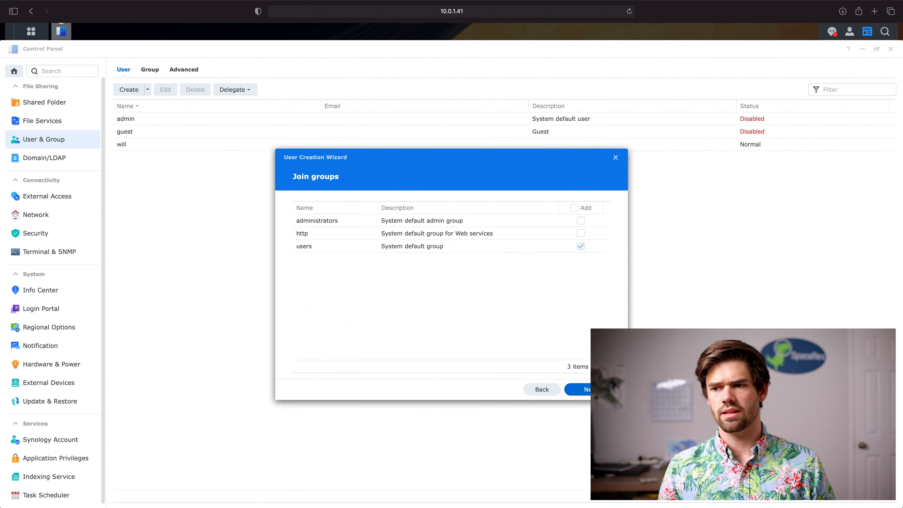
Add the new user to the administrators group and finish creating the account with the remaining wizard settings left at their defaults.
click(580, 220)
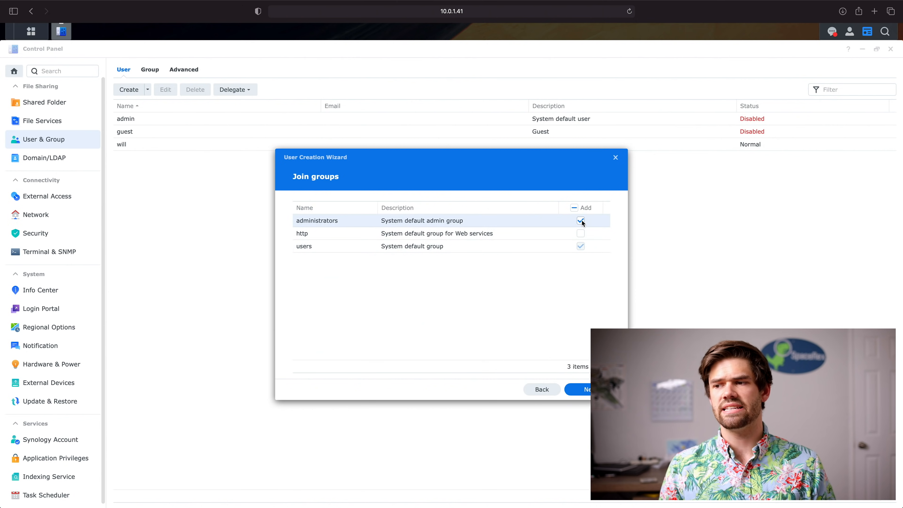
click(587, 393)
click(587, 392)
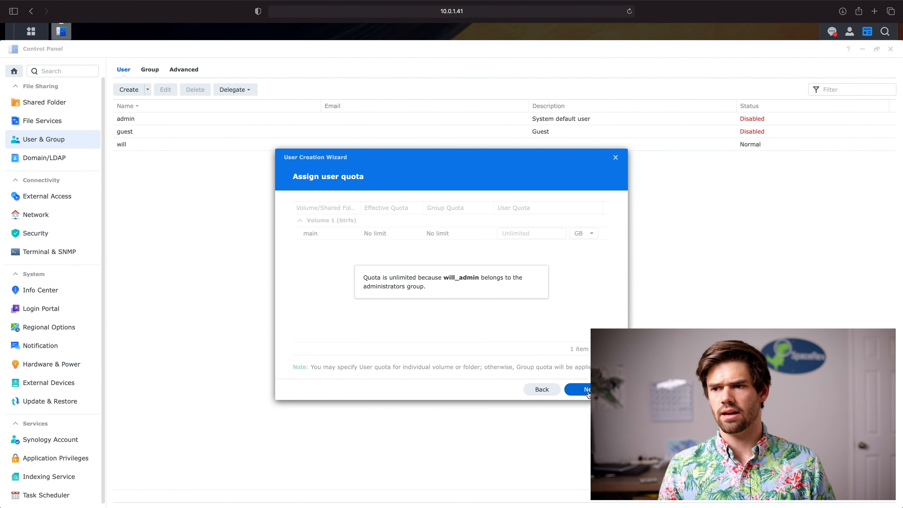
click(587, 391)
click(587, 391)
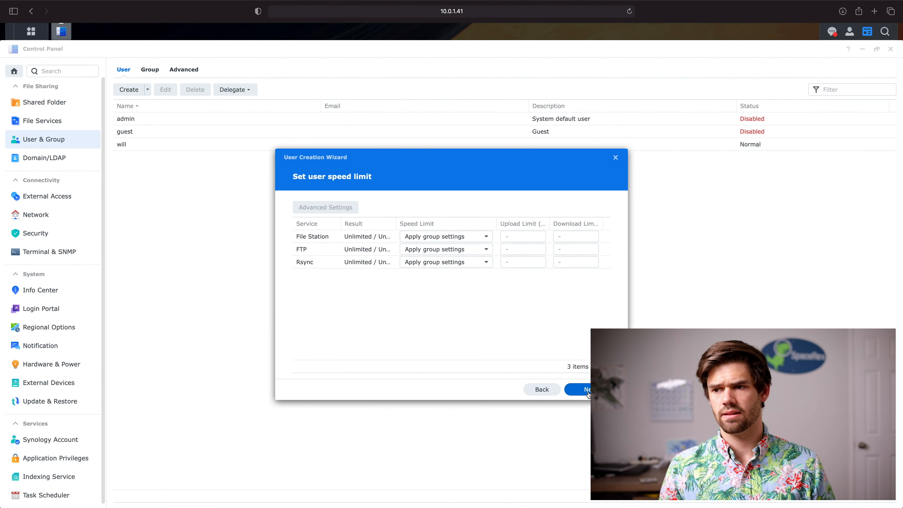
click(587, 392)
click(587, 392)
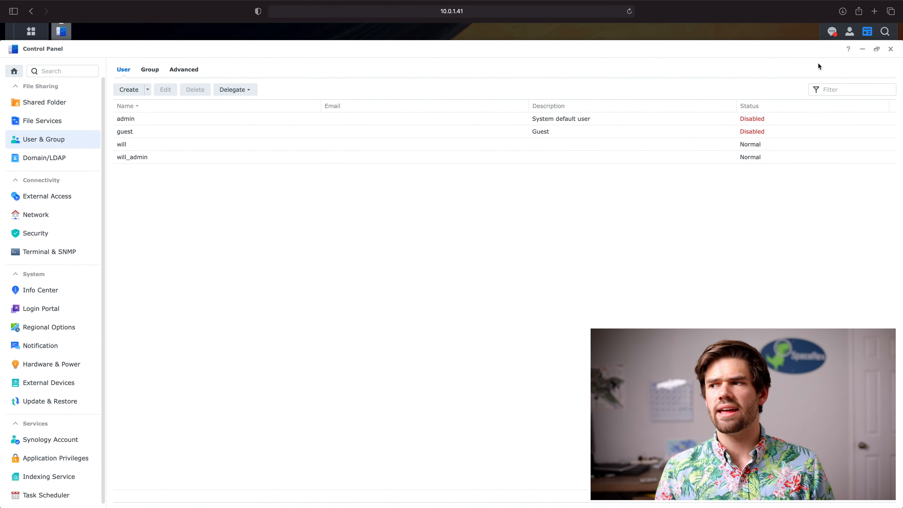
Sign out, sign back in with the new _admin account and its password, and save the password in the browser.
click(849, 32)
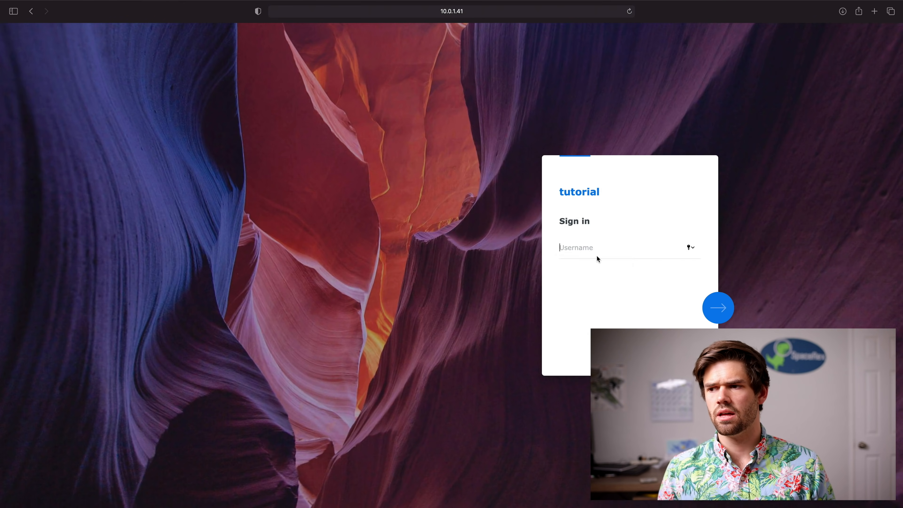
click(596, 254)
text(wi)
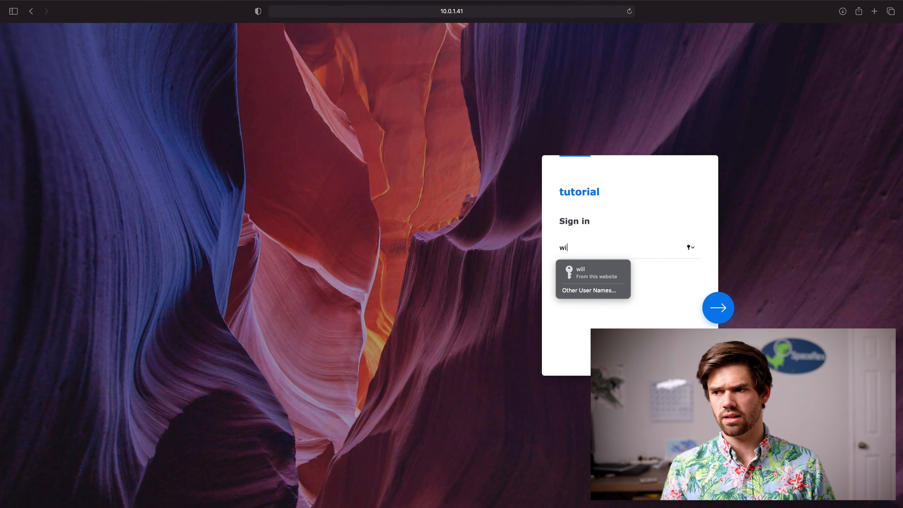
text(ll_admin)
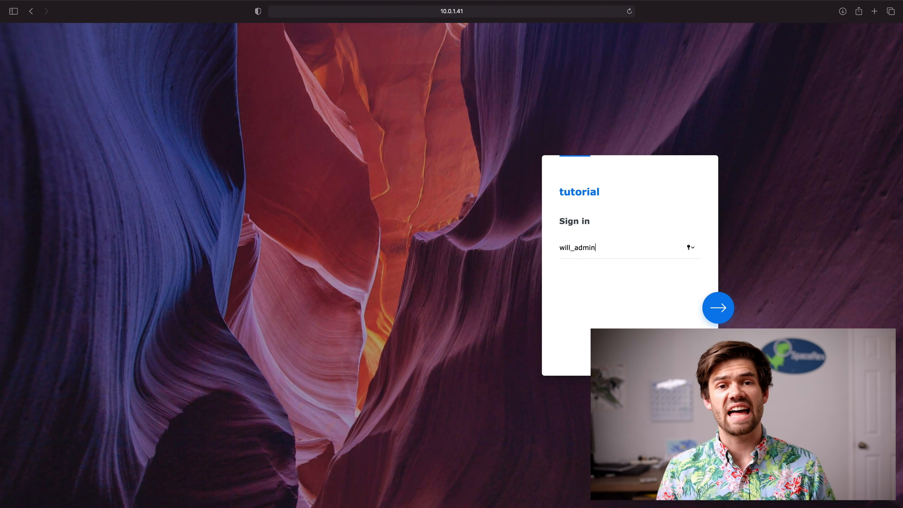
key(Return)
text(••••••••••••)
key(Return)
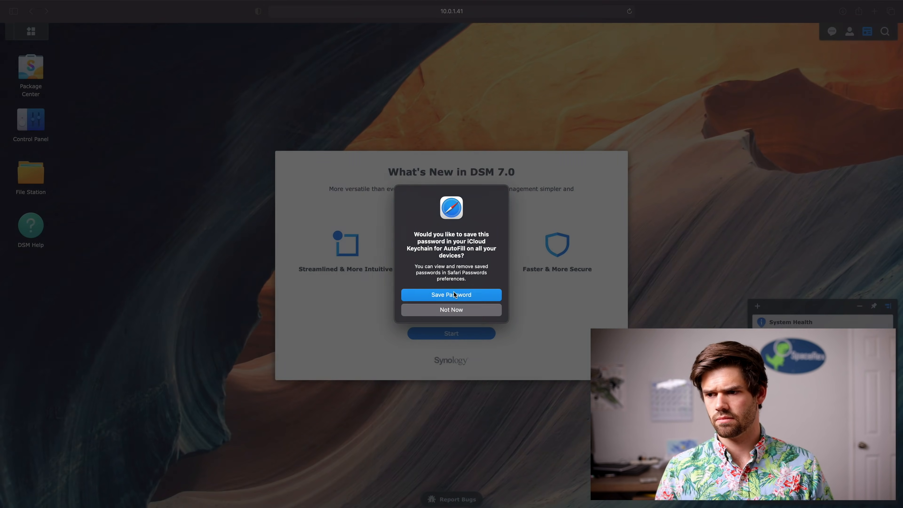
click(459, 295)
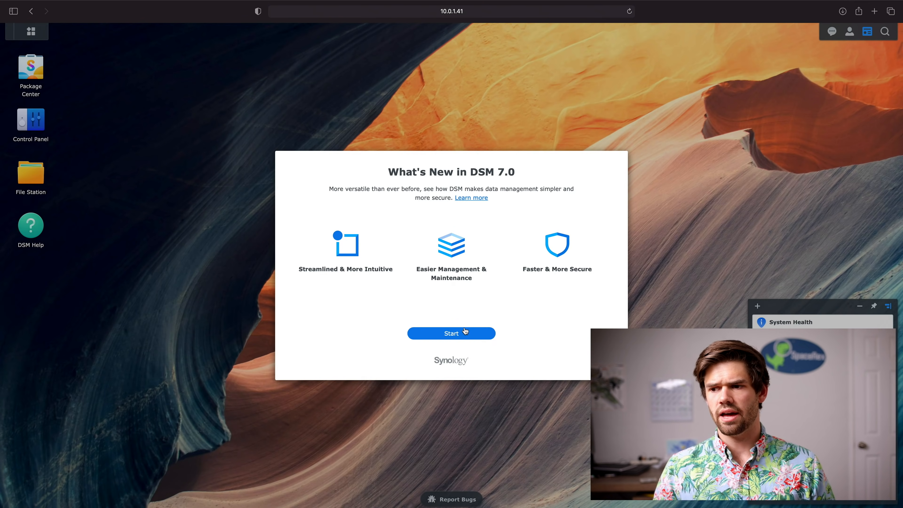
Dismiss the What's New in DSM 7.0 welcome, start the quick tour and close DSM Help.
click(463, 333)
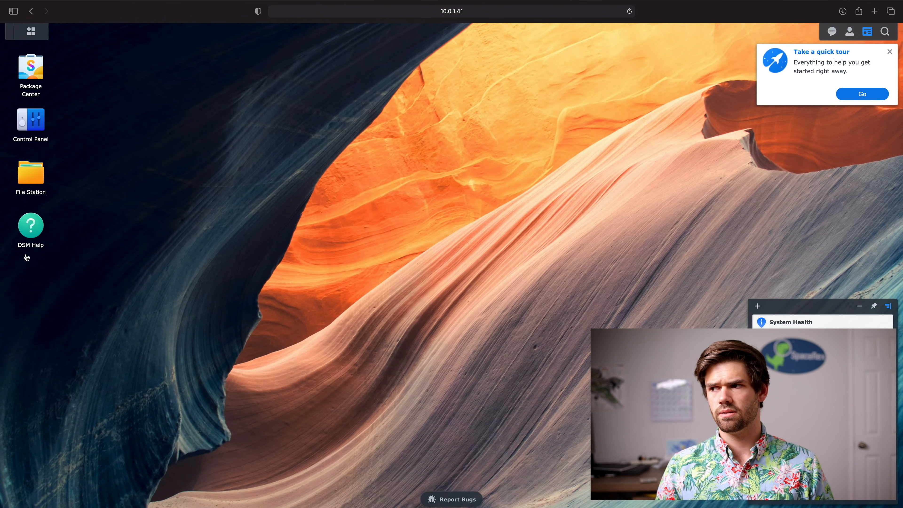
click(867, 94)
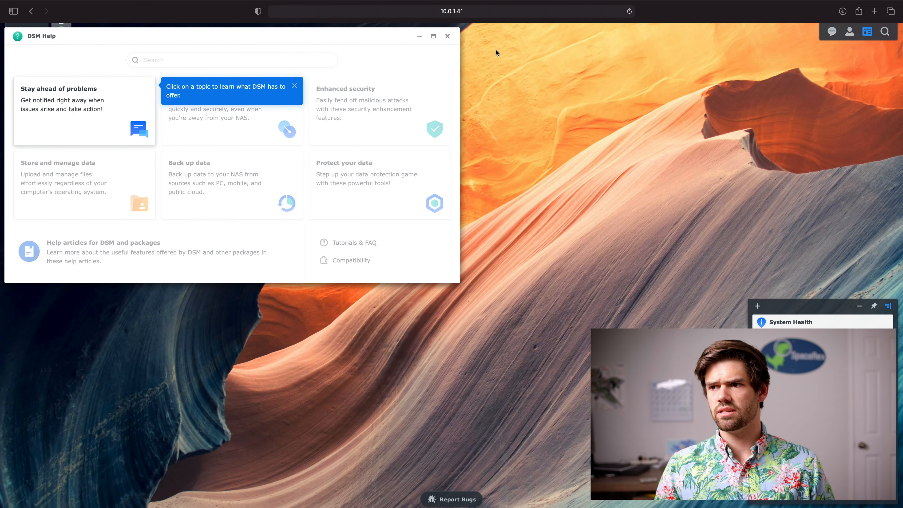
click(447, 36)
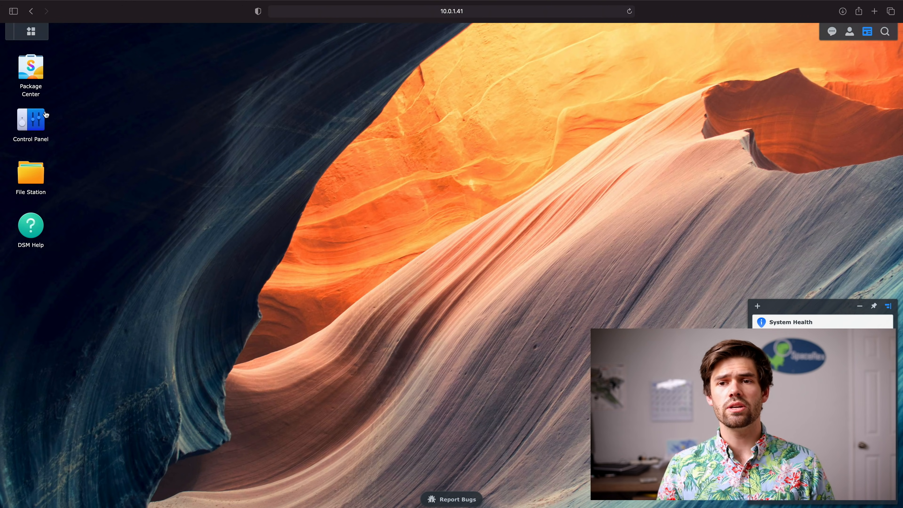
Remove the owner's original account, the one without the _admin suffix, from the administrators group and save the change.
click(45, 121)
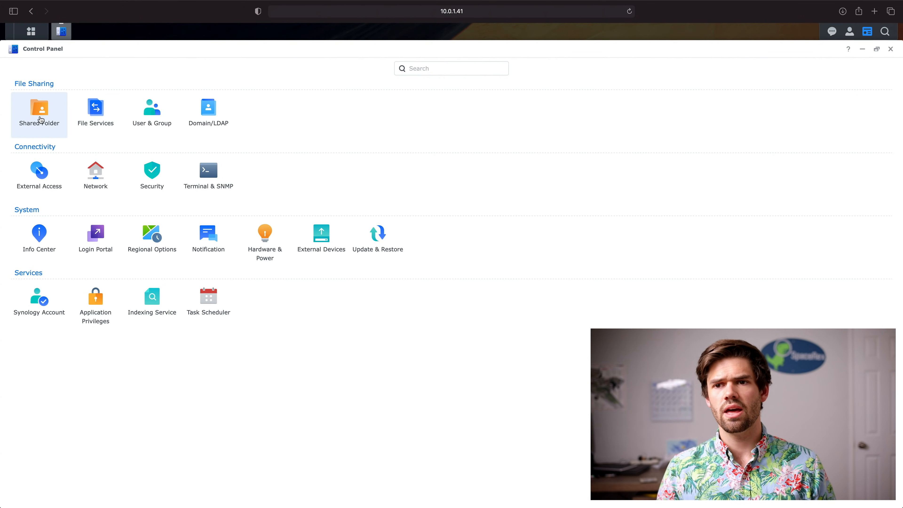
click(138, 107)
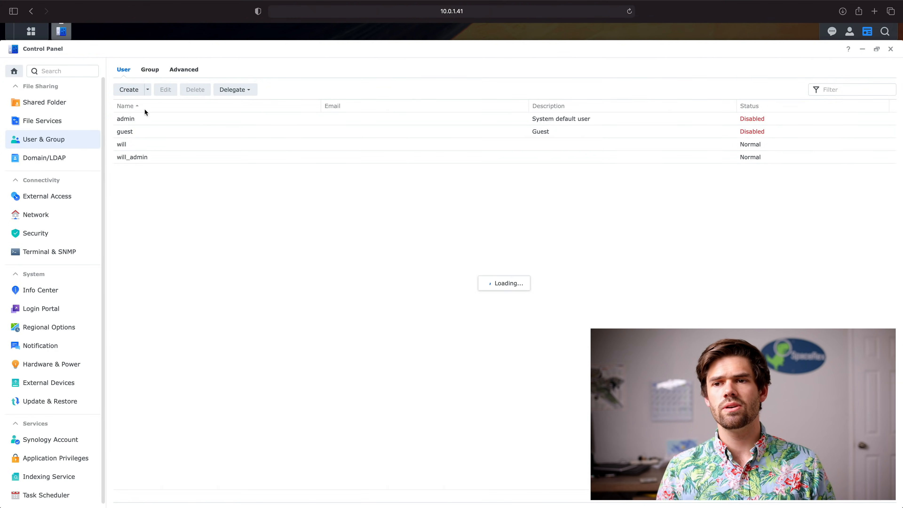
click(141, 148)
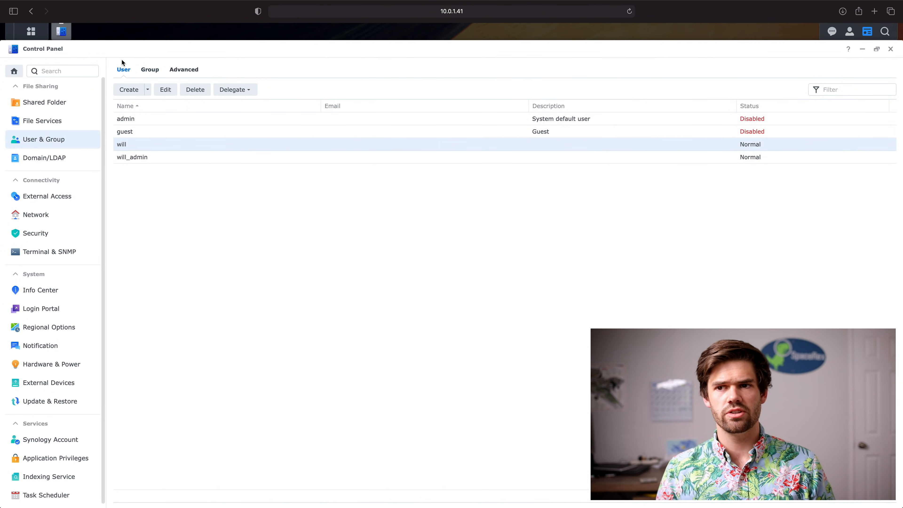
click(166, 89)
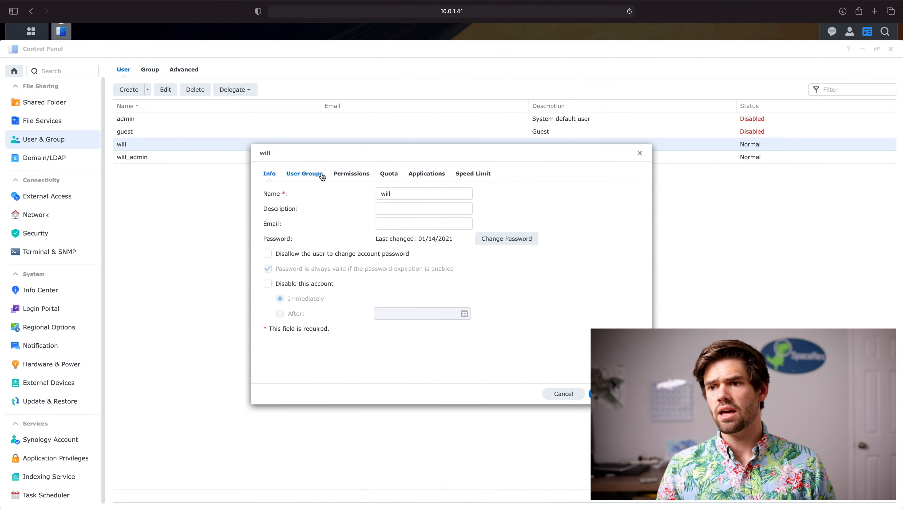
click(321, 176)
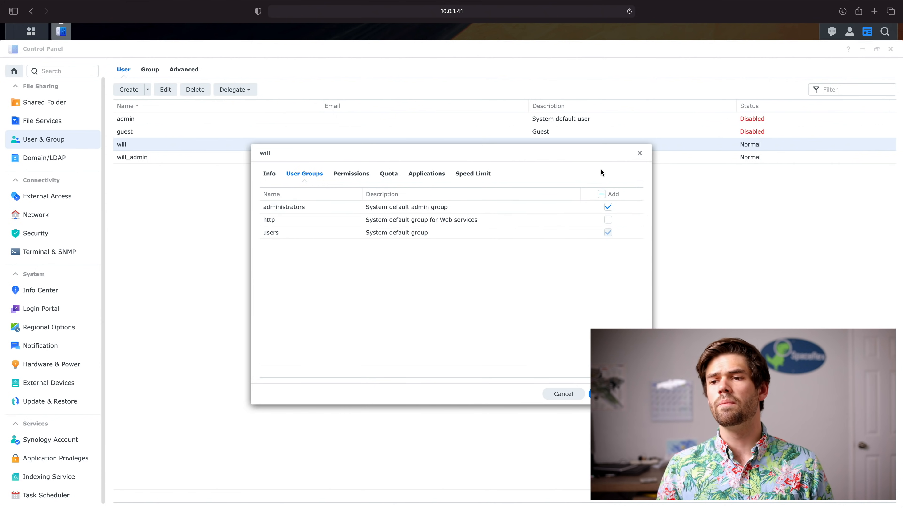
click(608, 207)
click(615, 394)
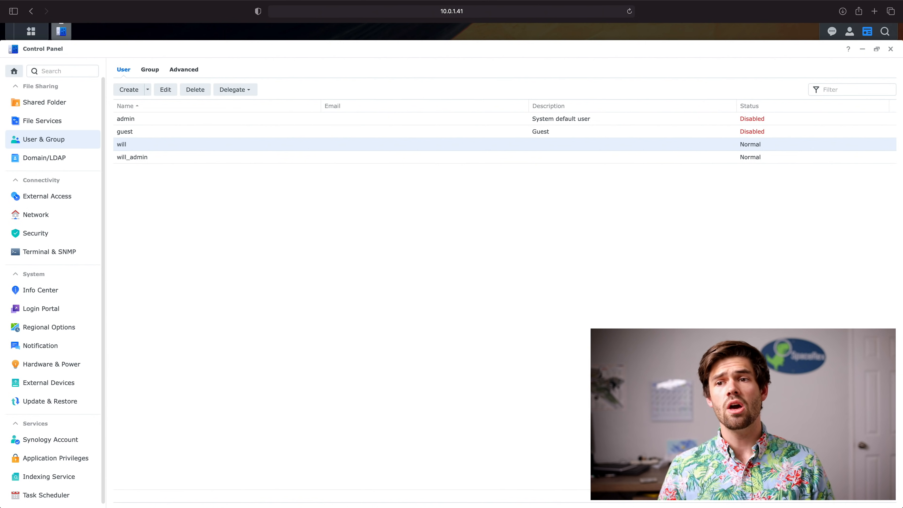
Review the original account's permissions on the main shared folder and close the Control Panel.
click(157, 88)
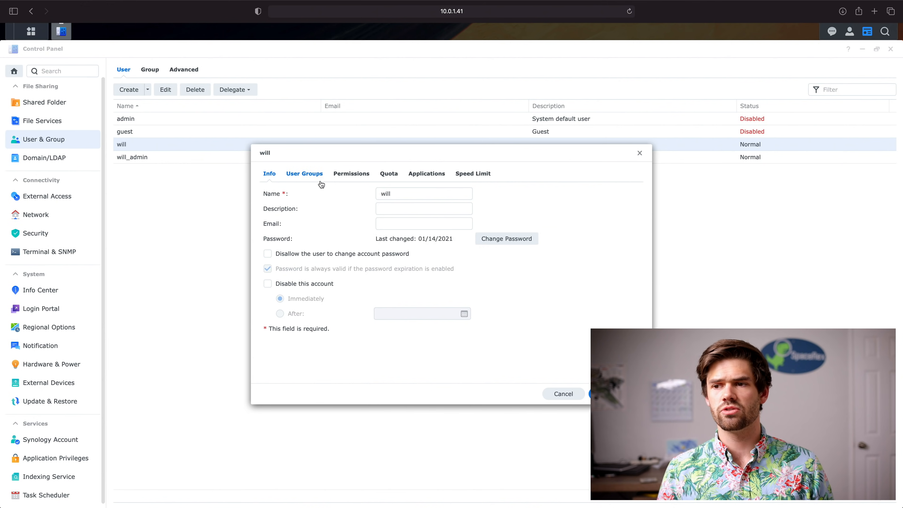
click(343, 176)
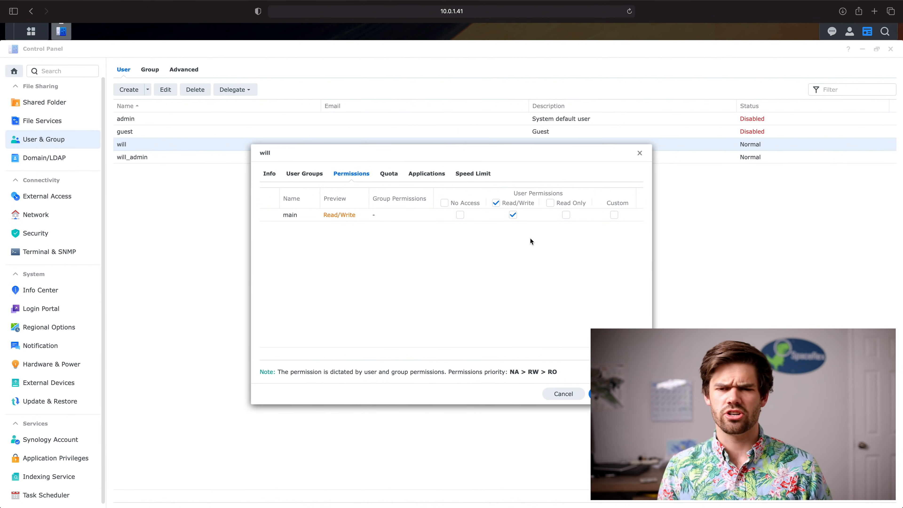
click(615, 393)
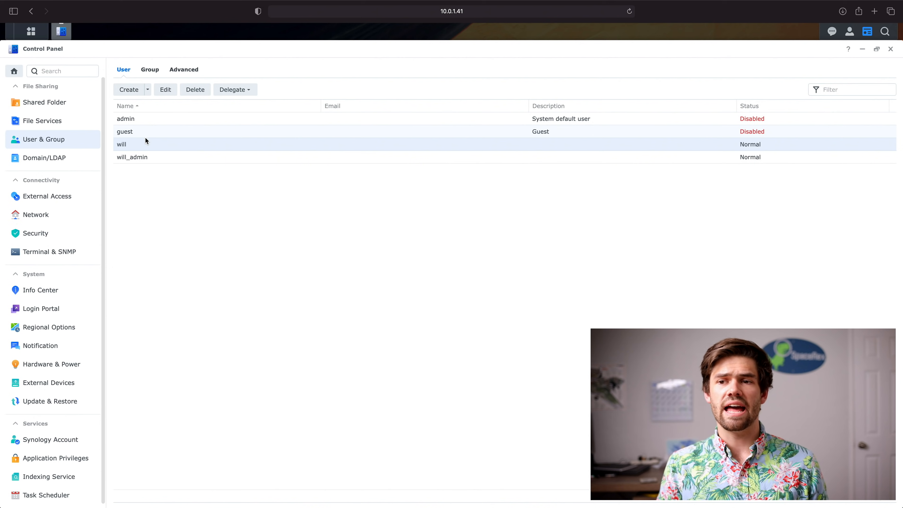
click(157, 152)
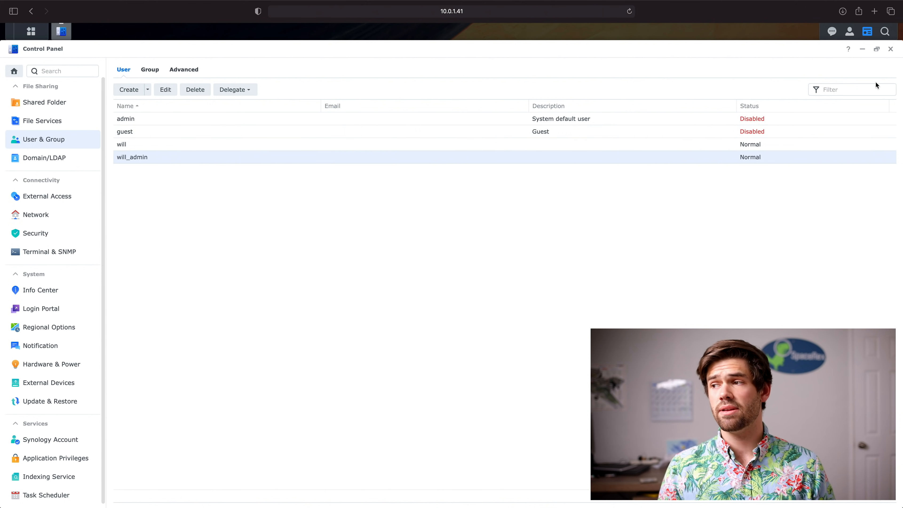
click(890, 50)
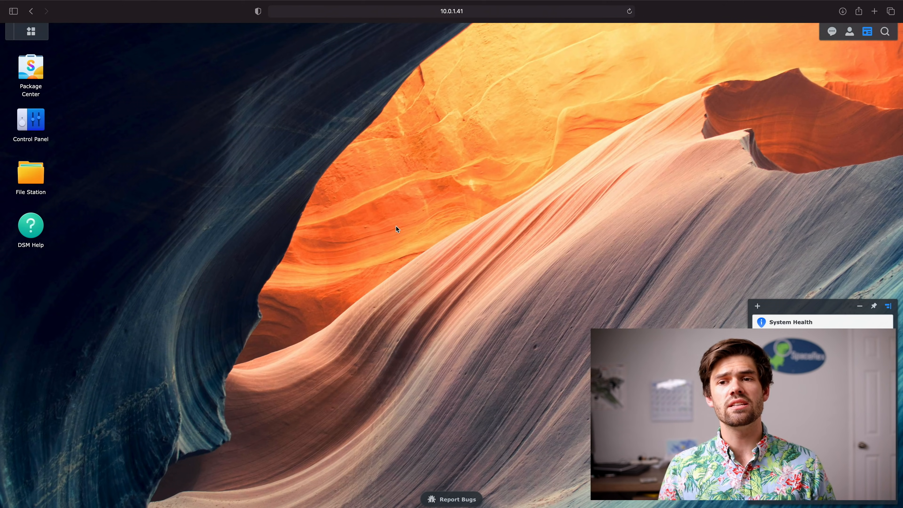
Open Package Center, agree to its Terms of Service and acknowledge the beta package notice.
click(36, 69)
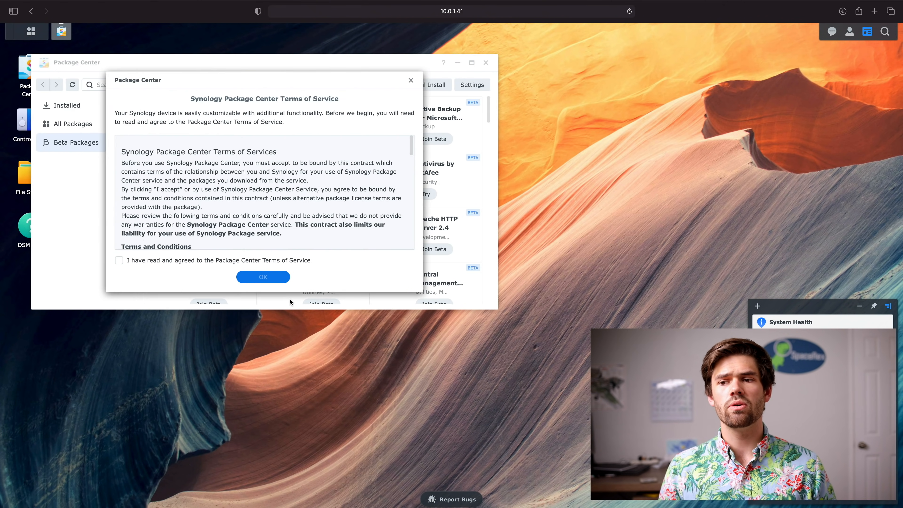
click(165, 263)
click(265, 279)
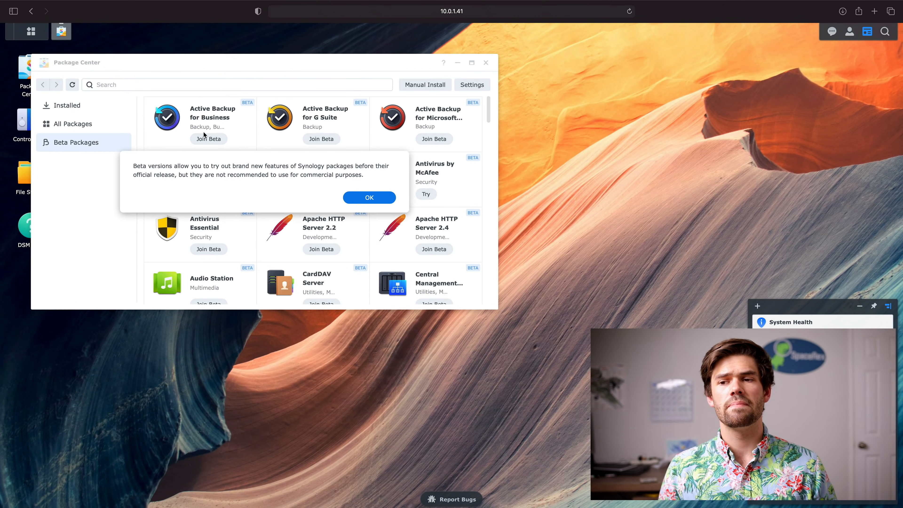
click(380, 199)
Search Package Center for "snapshot" and install the Snapshot Replication beta together with the Replication Service.
click(212, 84)
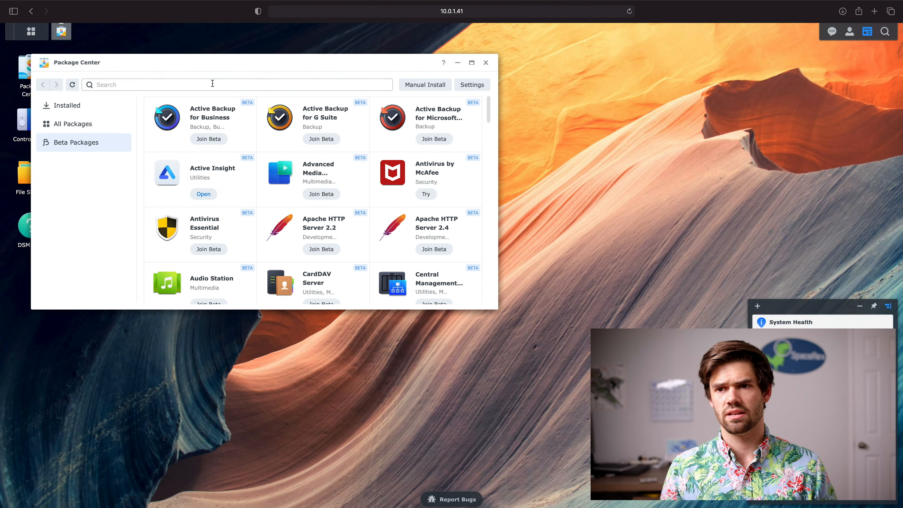
text(snapshot)
key(Return)
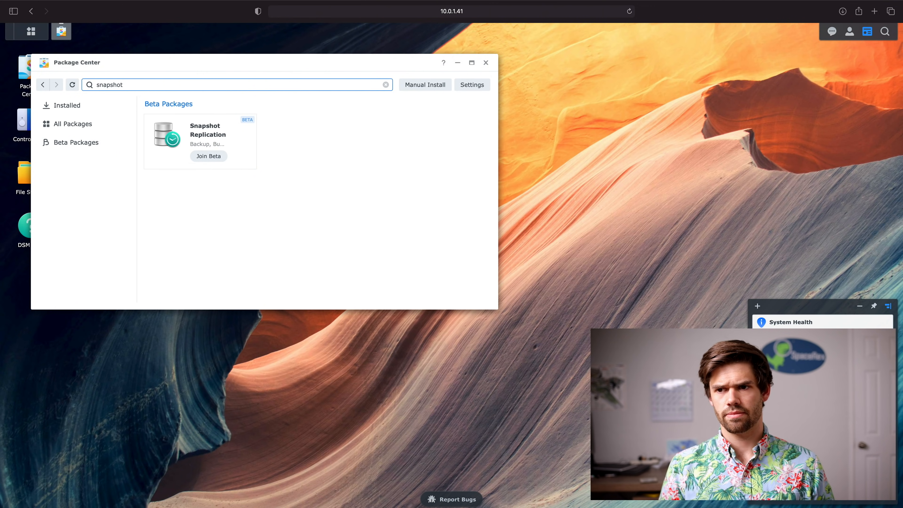
click(219, 160)
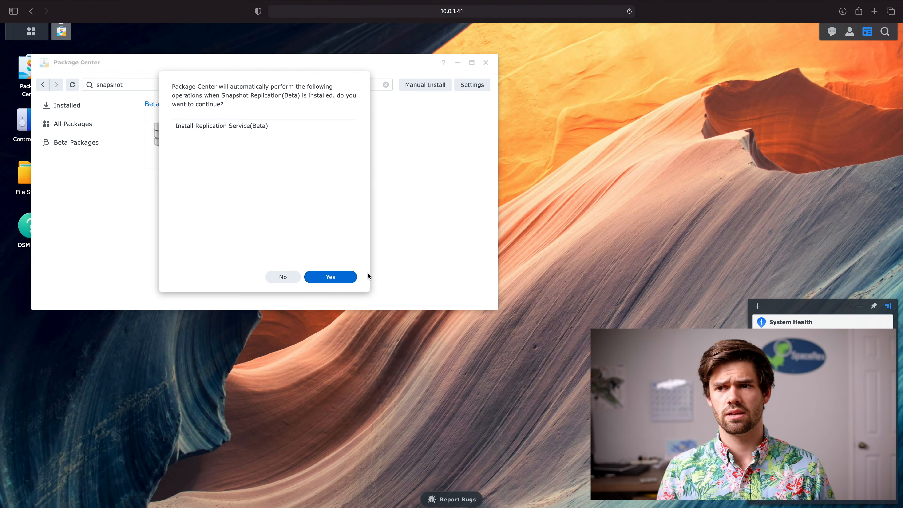
click(324, 279)
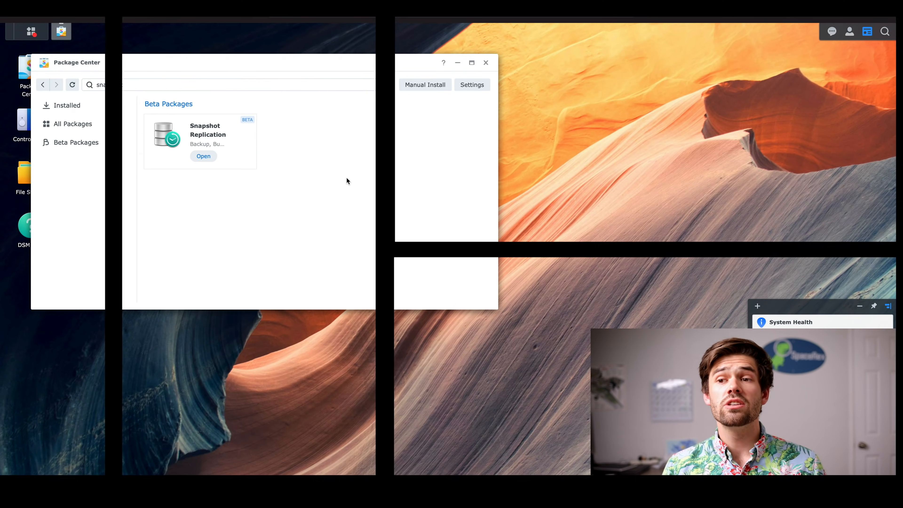
Open Snapshot Replication and go to the shared folder snapshots.
click(204, 157)
click(126, 208)
click(317, 242)
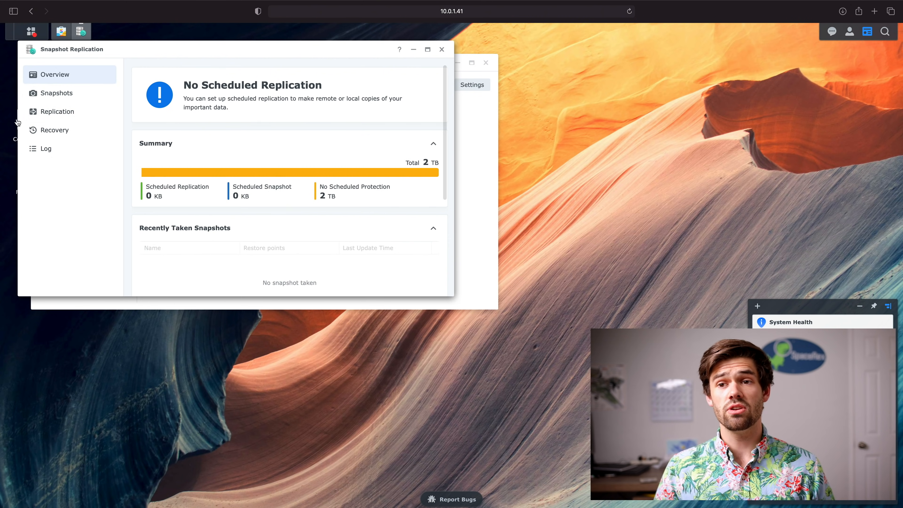
click(64, 95)
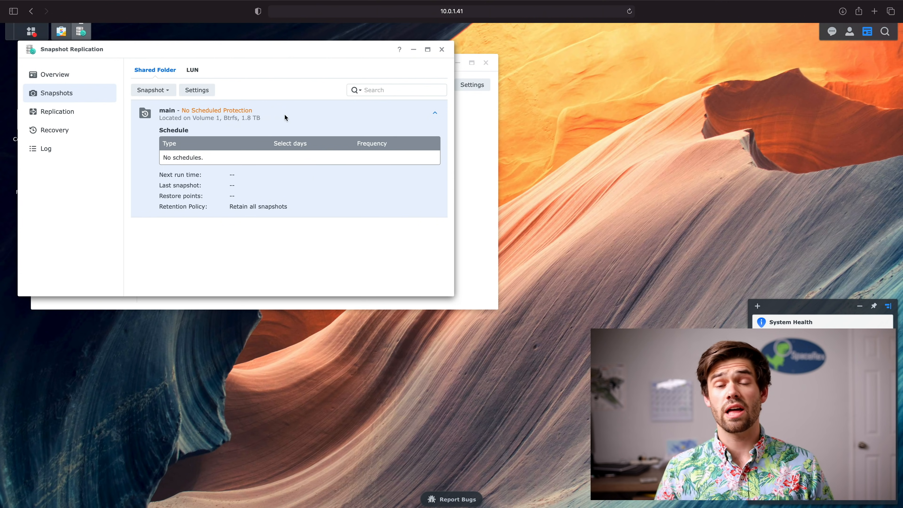
Enable a daily snapshot schedule for the main shared folder with a frequency of every 1 hours.
click(197, 90)
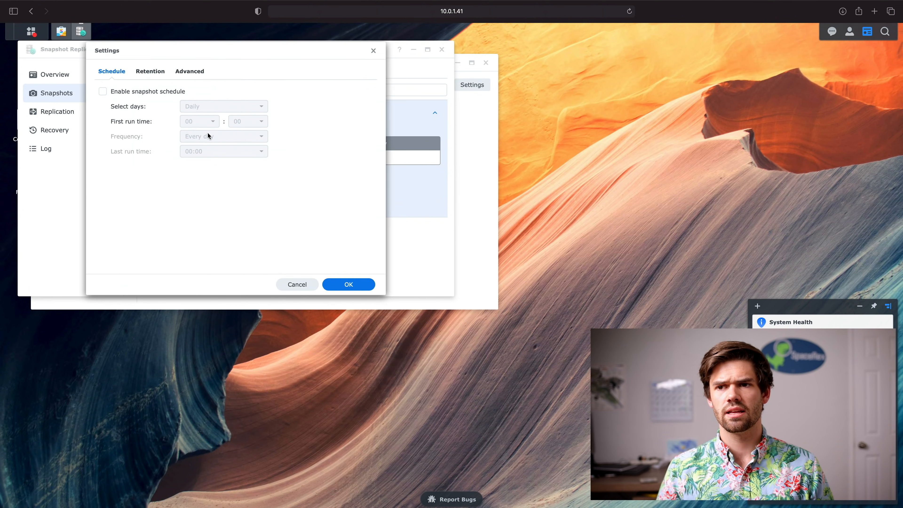
click(147, 93)
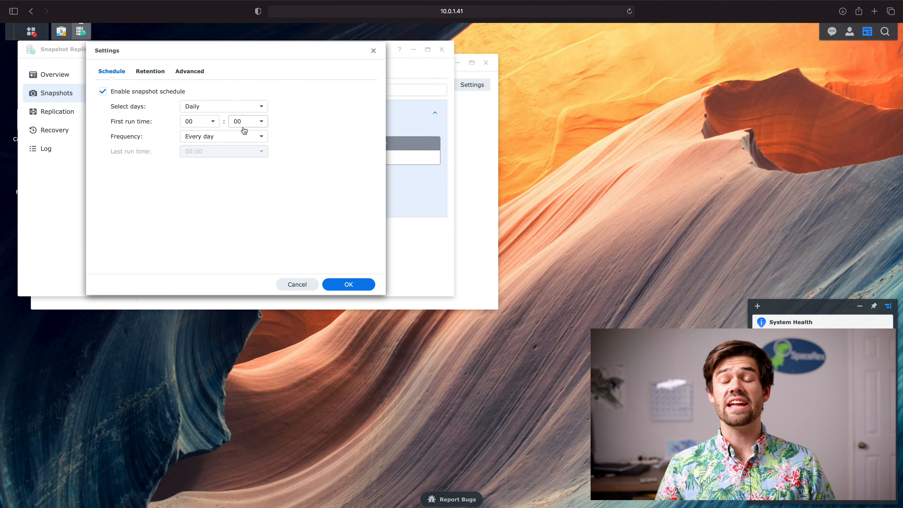
click(221, 106)
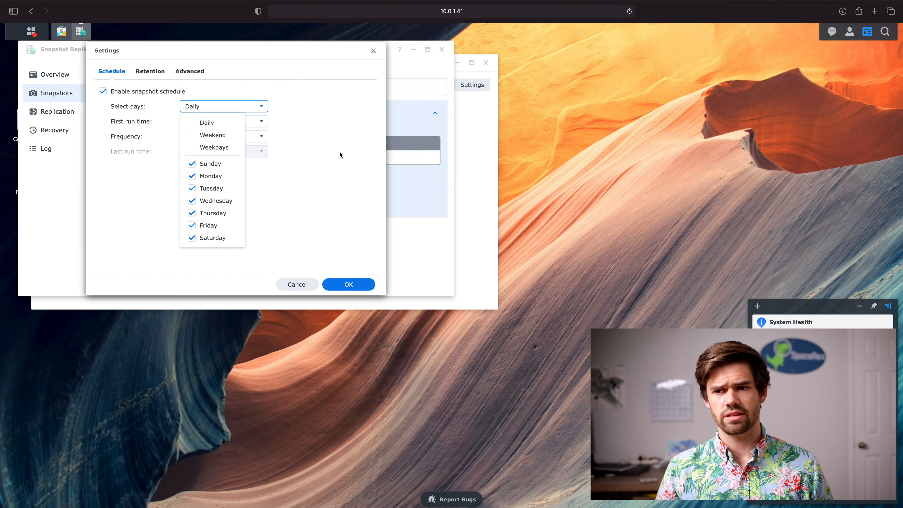
click(361, 172)
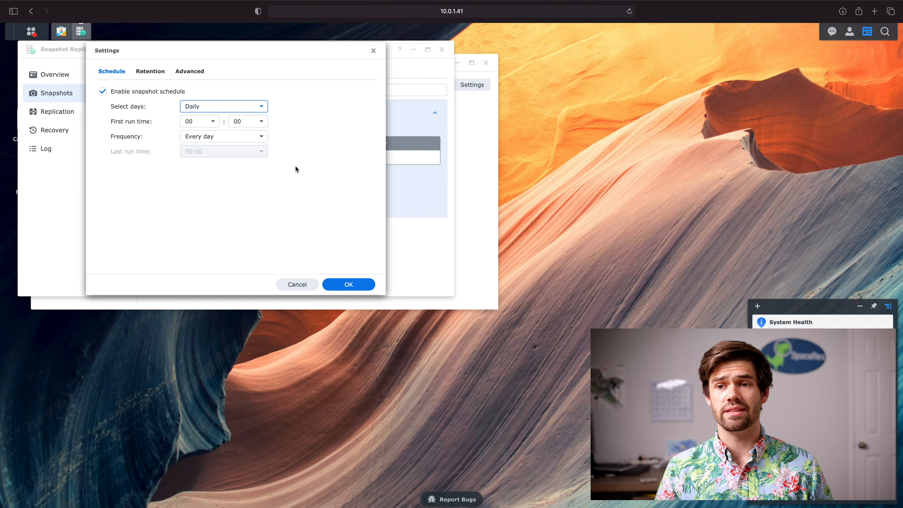
click(197, 137)
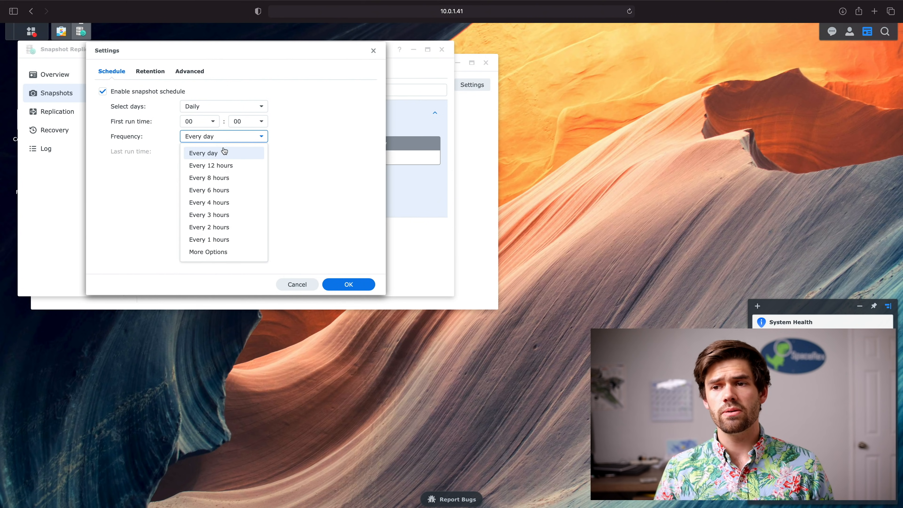
click(224, 240)
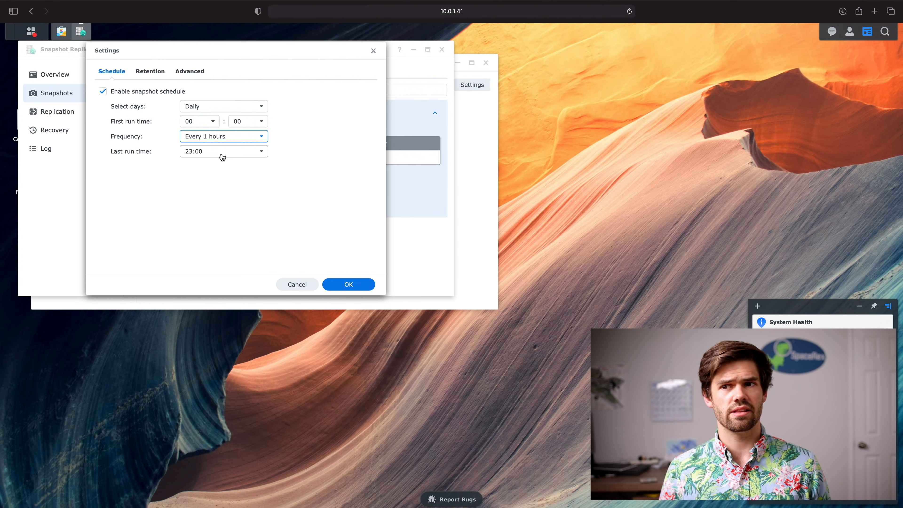
Enable the retention policy for the main folder's snapshots, choose the advanced retention policy and open its rules.
click(154, 72)
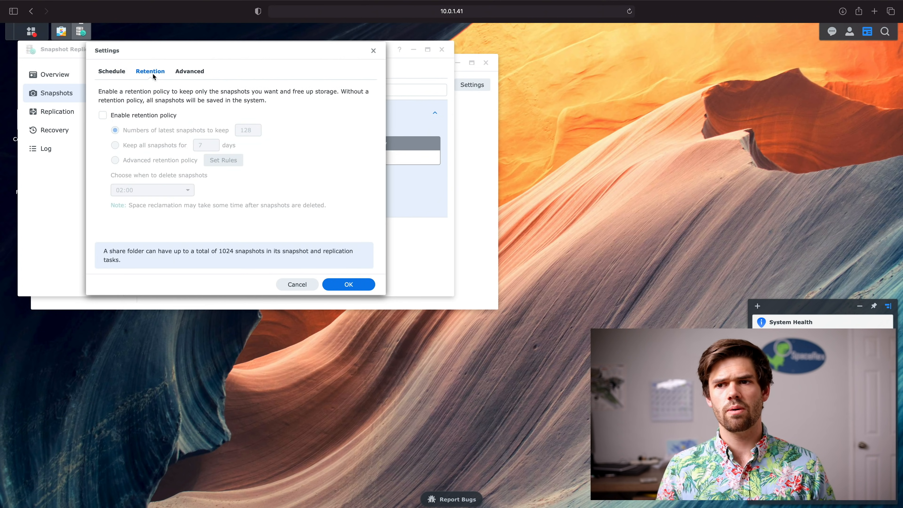
click(139, 116)
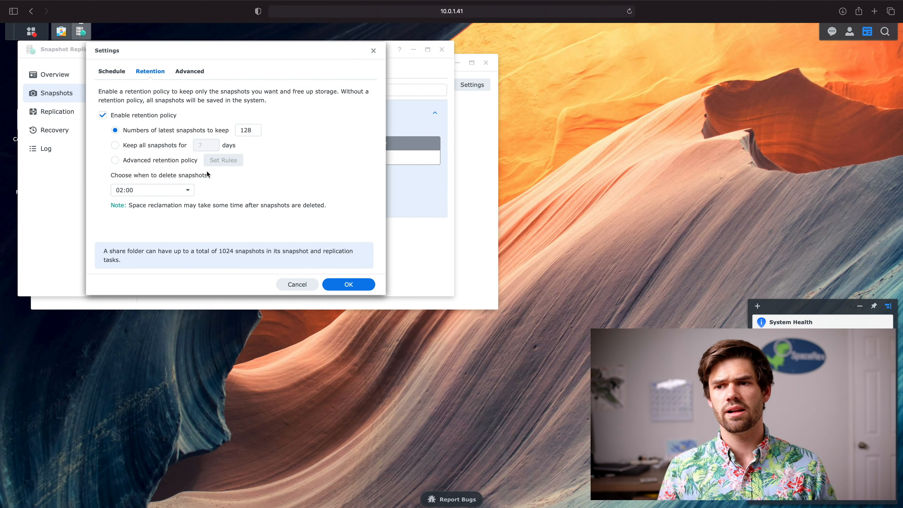
click(162, 161)
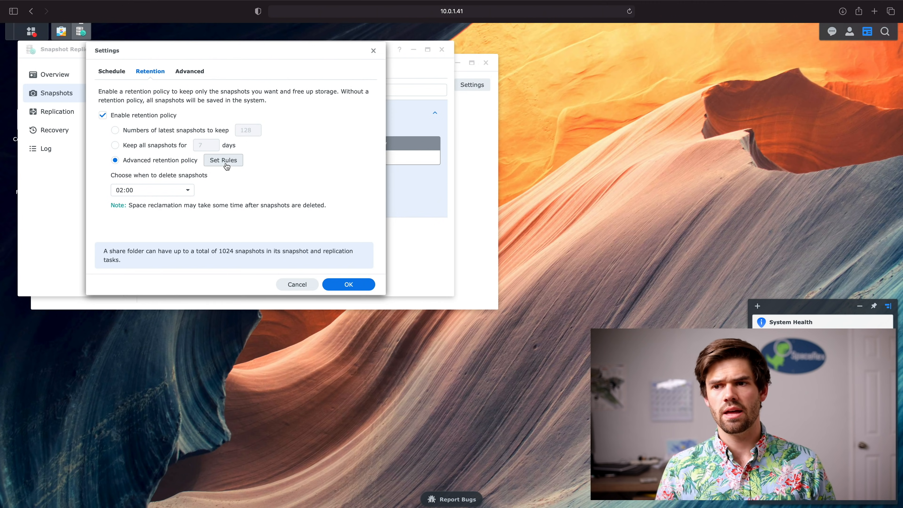
click(226, 165)
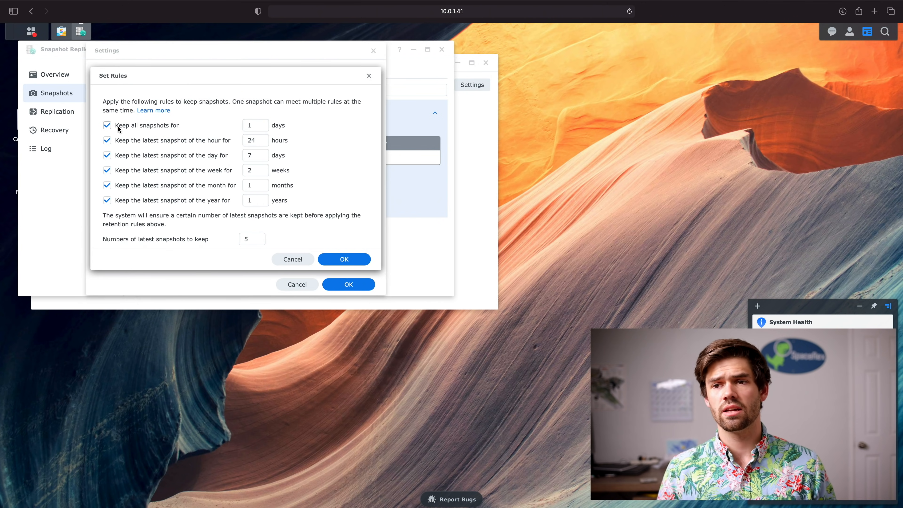
Turn off the hourly and yearly retention rules, keep weekly snapshots for 8 weeks and monthly ones for 3 months, and accept the rules.
click(256, 128)
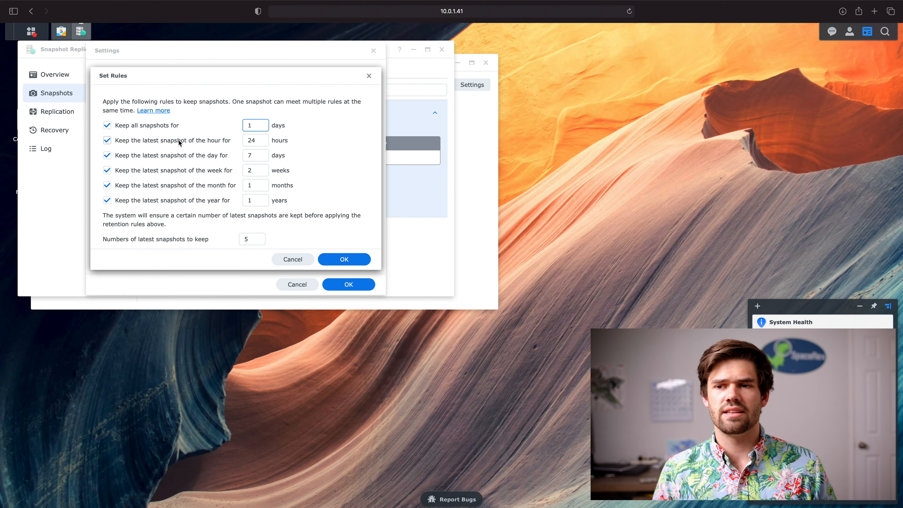
click(107, 141)
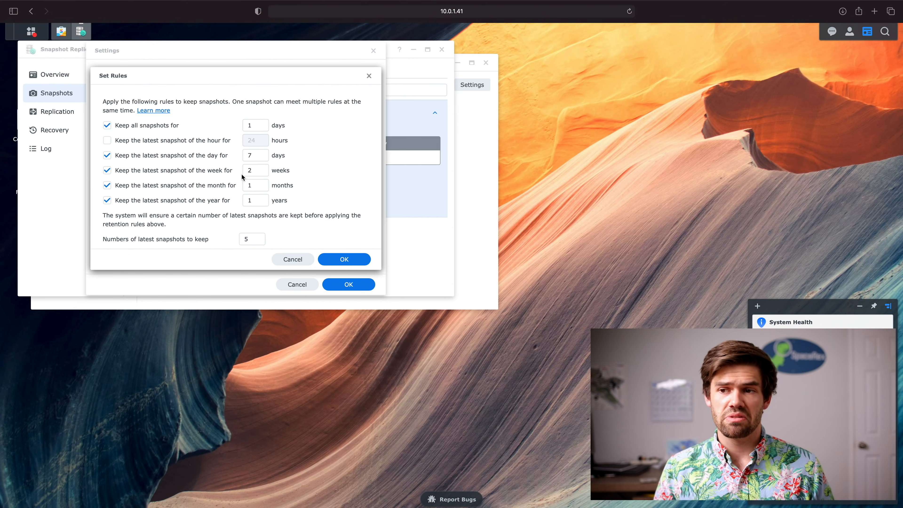
double_click(258, 172)
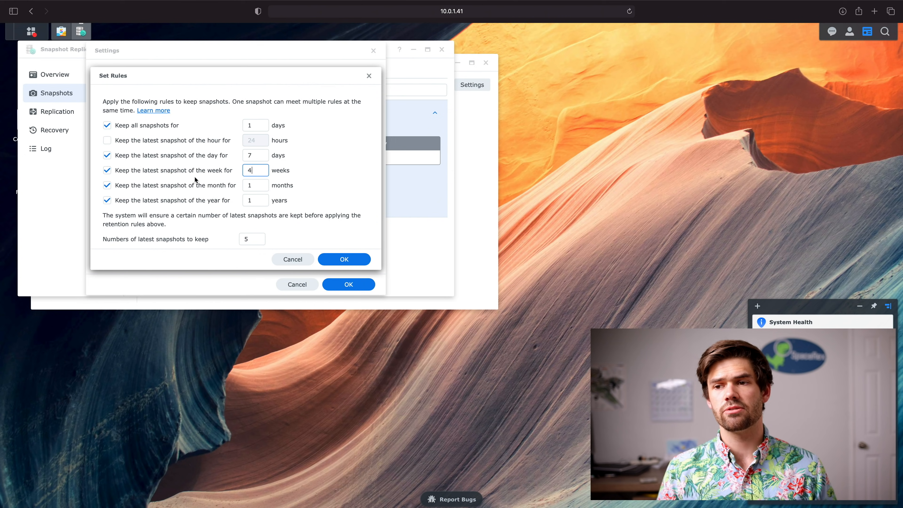
double_click(259, 185)
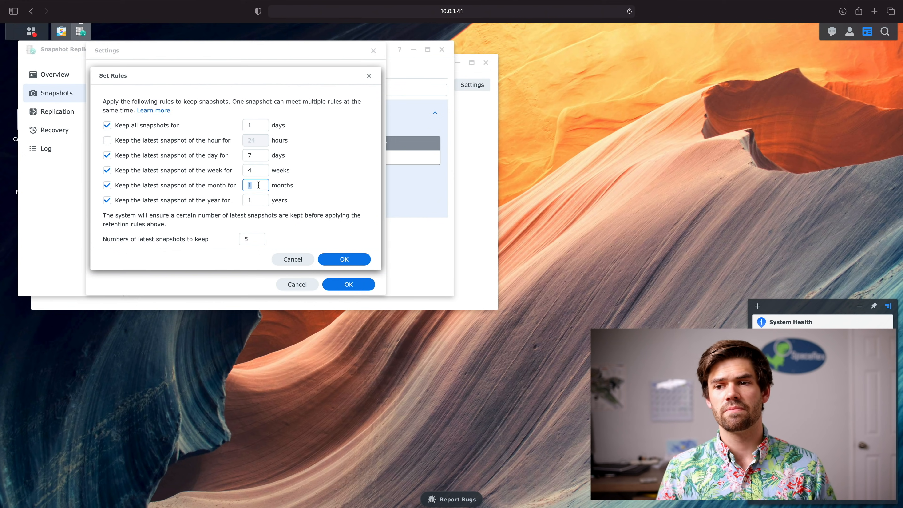
text(3)
click(177, 200)
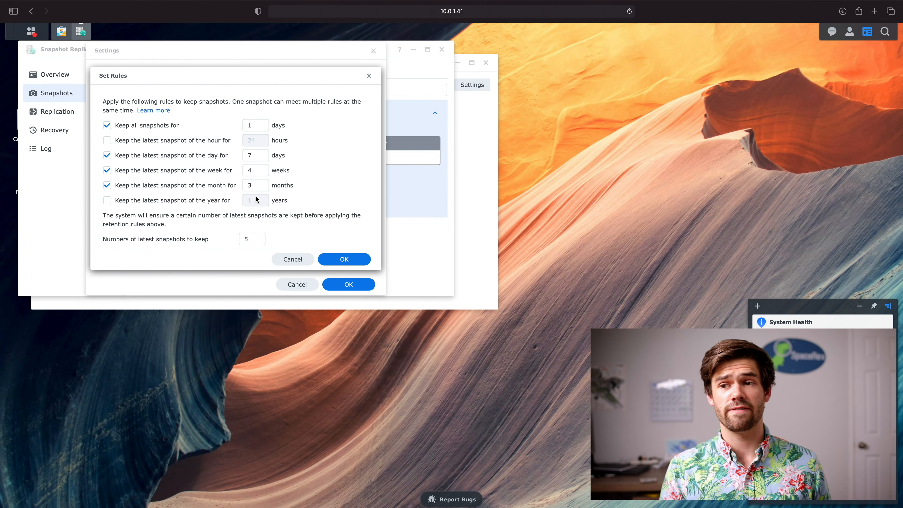
click(263, 174)
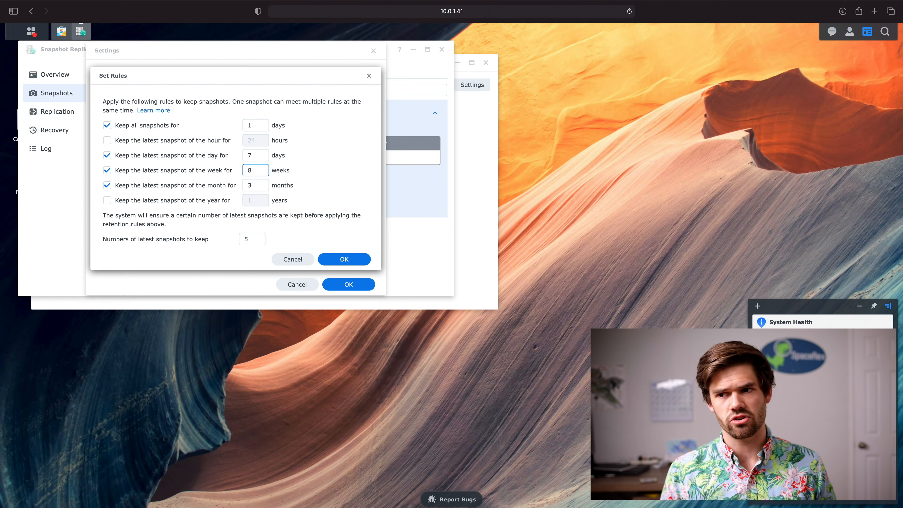
click(311, 176)
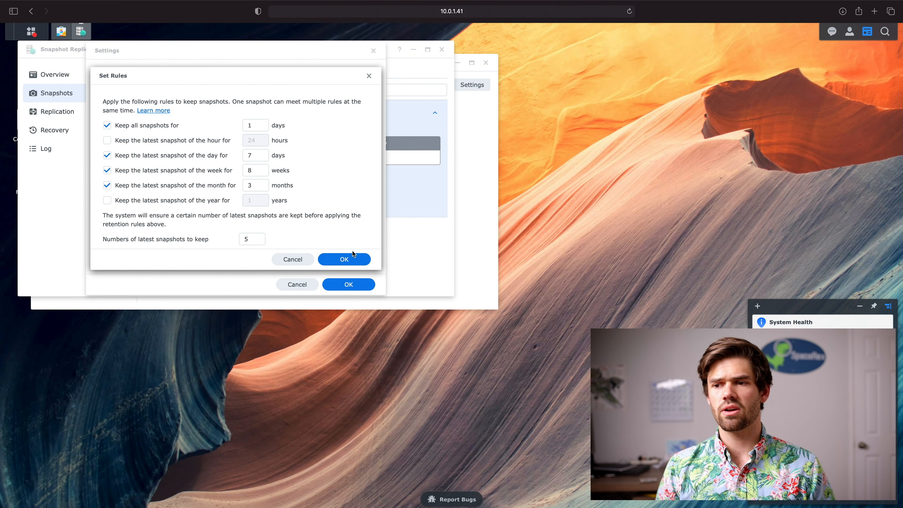
click(350, 259)
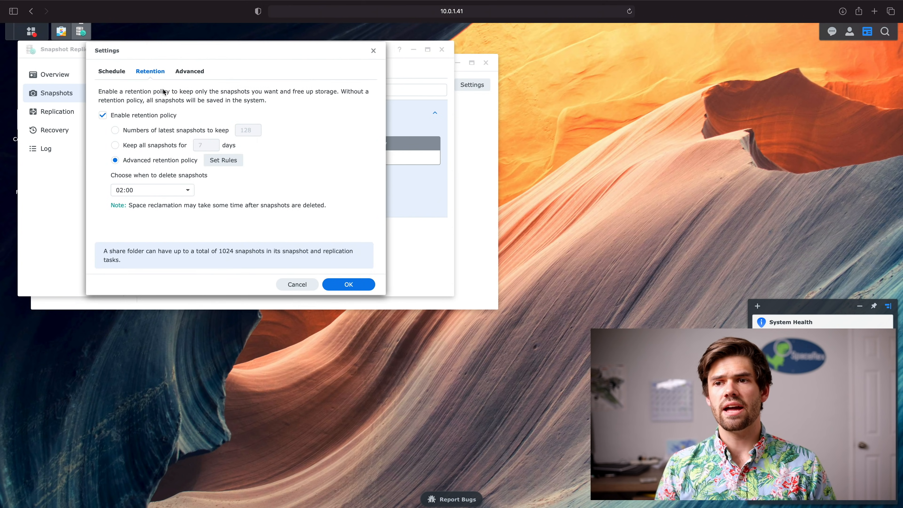
Make the snapshots visible to users in the advanced options and apply the snapshot settings with immediate retention.
click(182, 73)
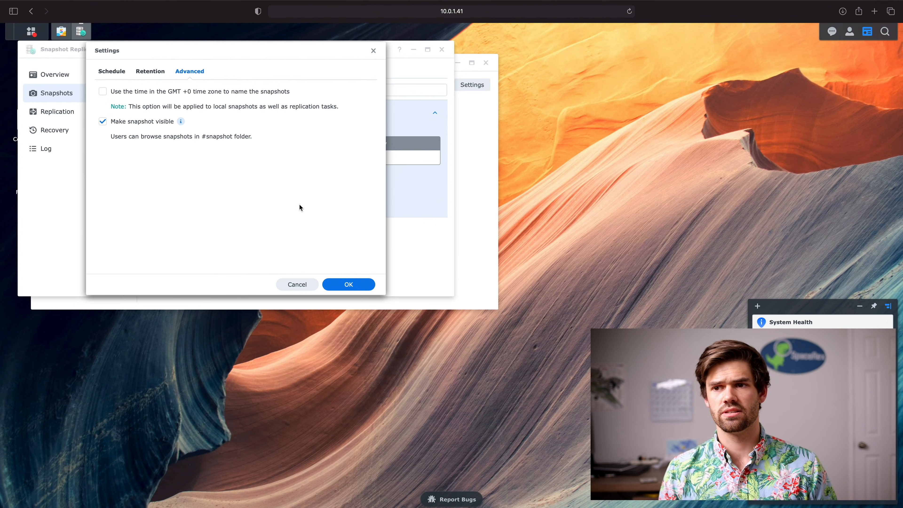
click(348, 284)
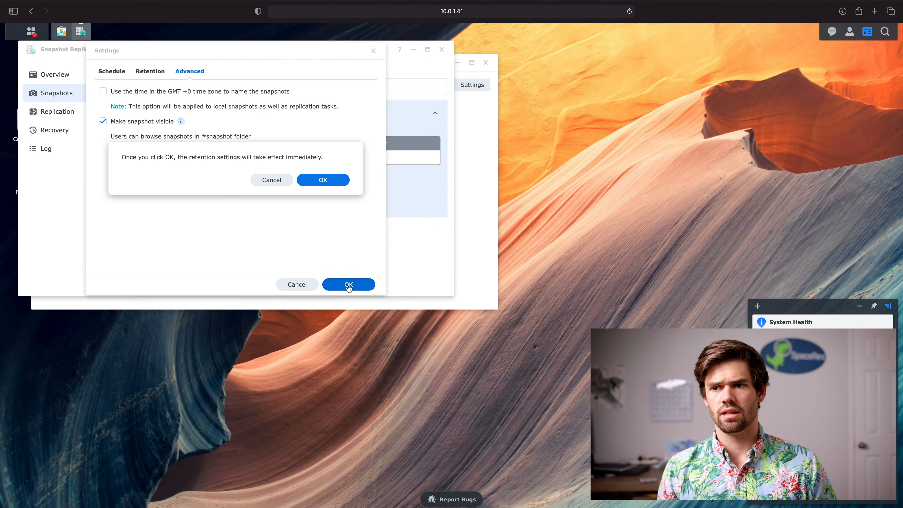
click(326, 181)
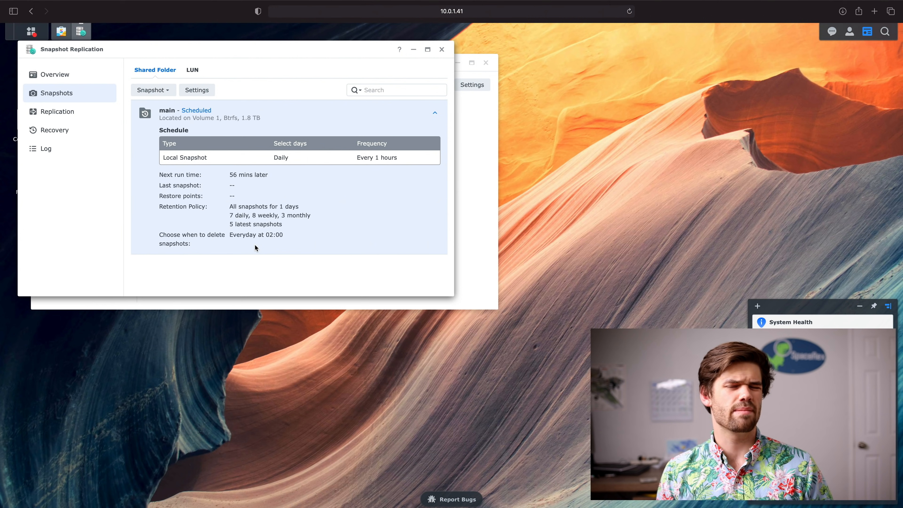
Take a locked manual snapshot of the main shared folder with the description "bla".
click(171, 91)
click(181, 106)
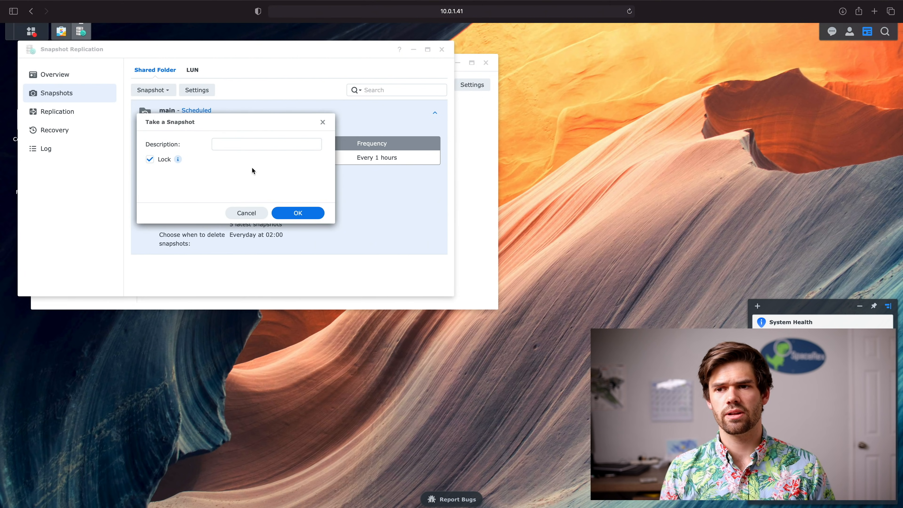
click(247, 148)
text(bla)
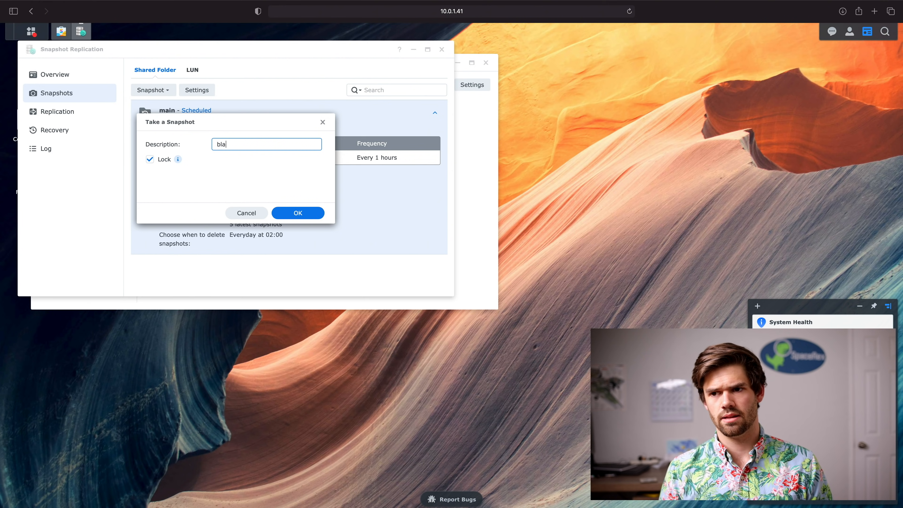
click(313, 214)
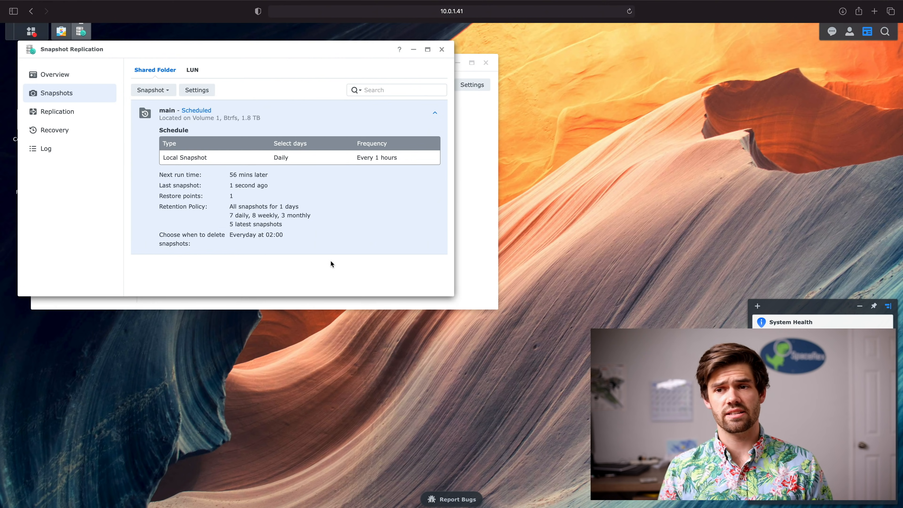
Close Snapshot Replication and Package Center, open File Station and dismiss the remote folder connection message.
click(440, 50)
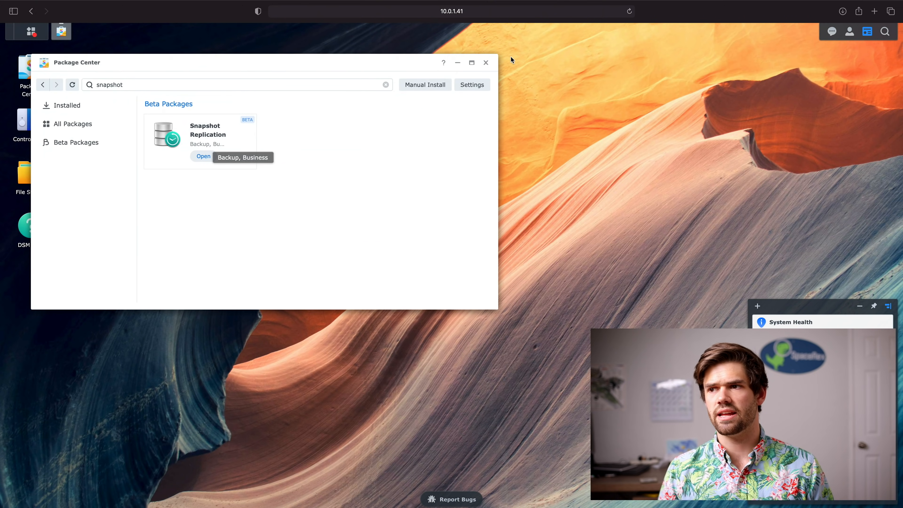
click(486, 63)
click(22, 170)
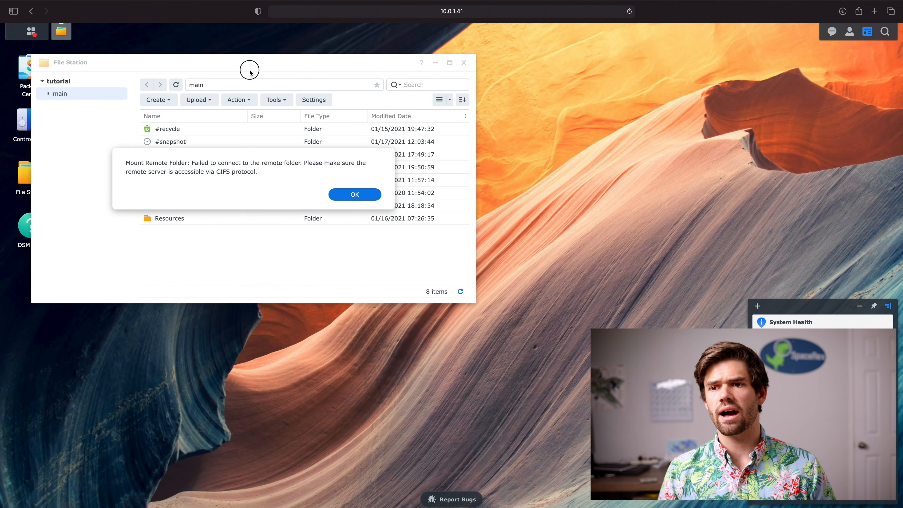
click(352, 197)
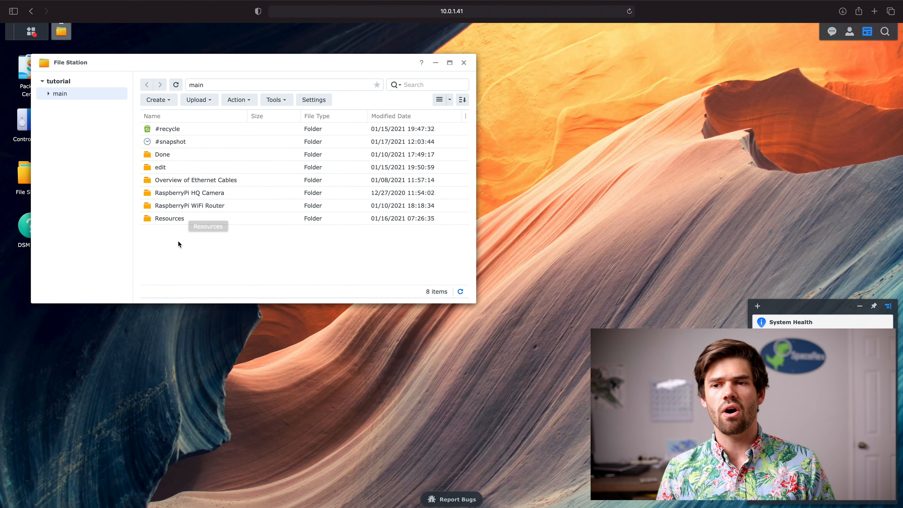
Delete all folders from Done through Resources in the main shared folder, leaving out #recycle and #snapshot.
click(192, 151)
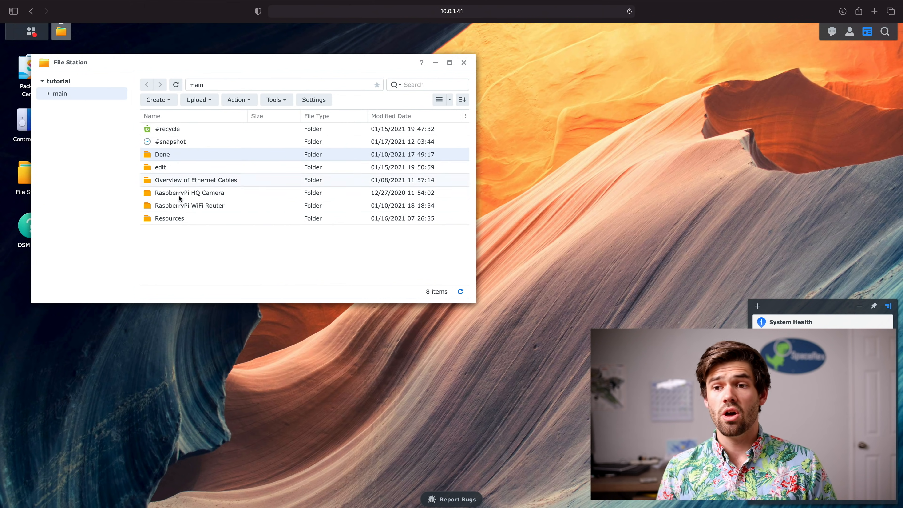
shift+click(193, 217)
right_click(208, 206)
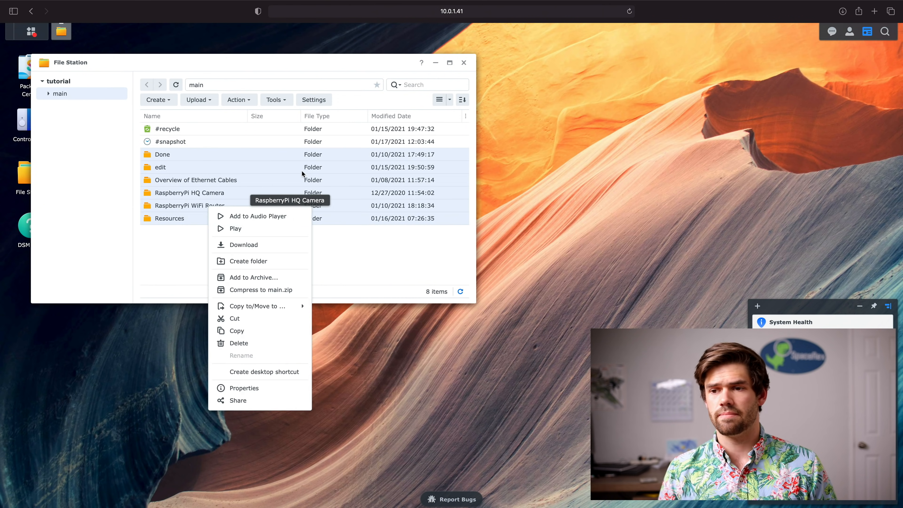
click(249, 342)
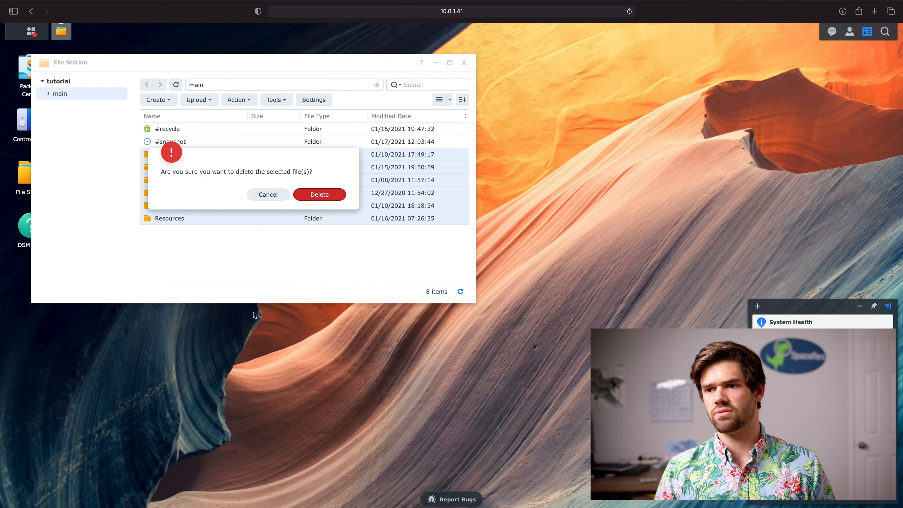
click(320, 192)
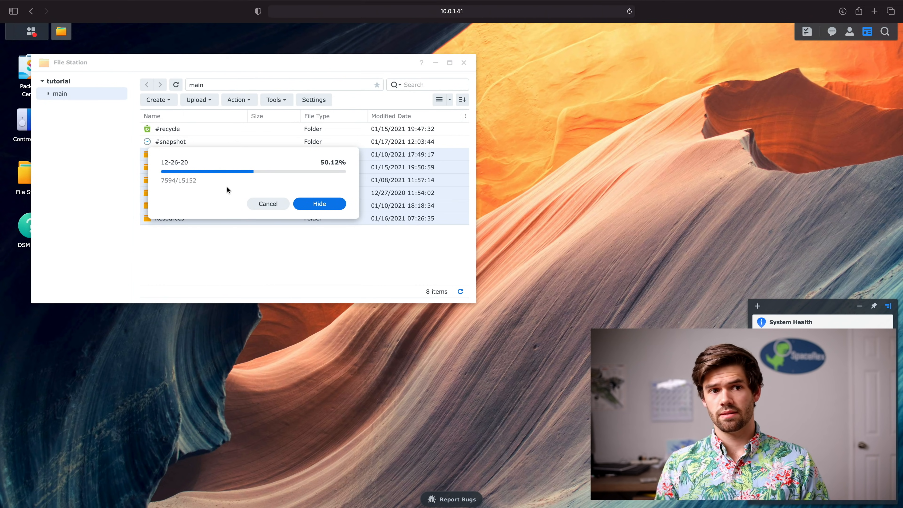
Permanently delete everything in the main shared folder's #recycle folder, including desktop.ini, and return to main.
double_click(201, 132)
click(200, 197)
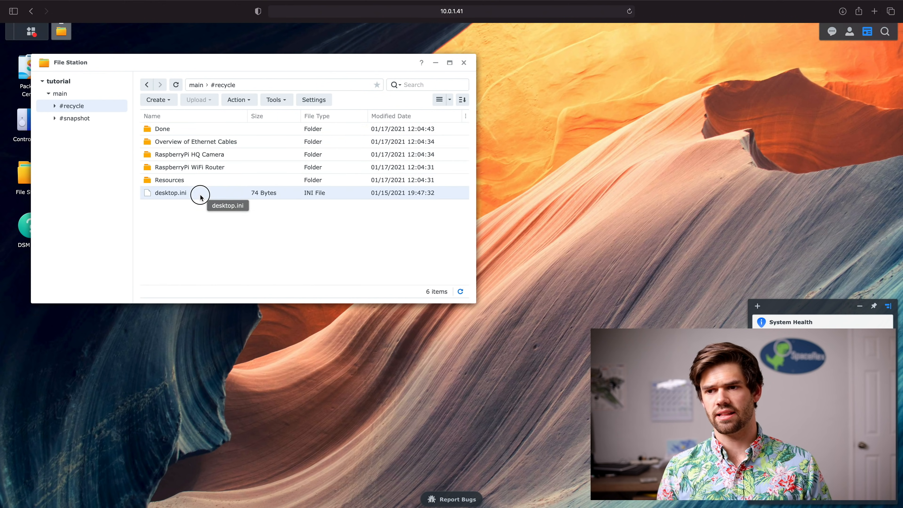
shift+click(185, 129)
right_click(184, 131)
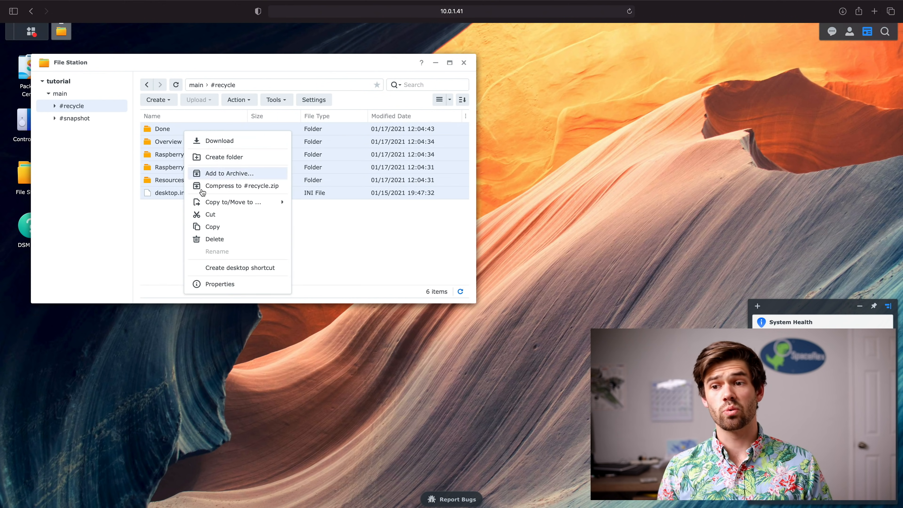
click(217, 239)
click(314, 194)
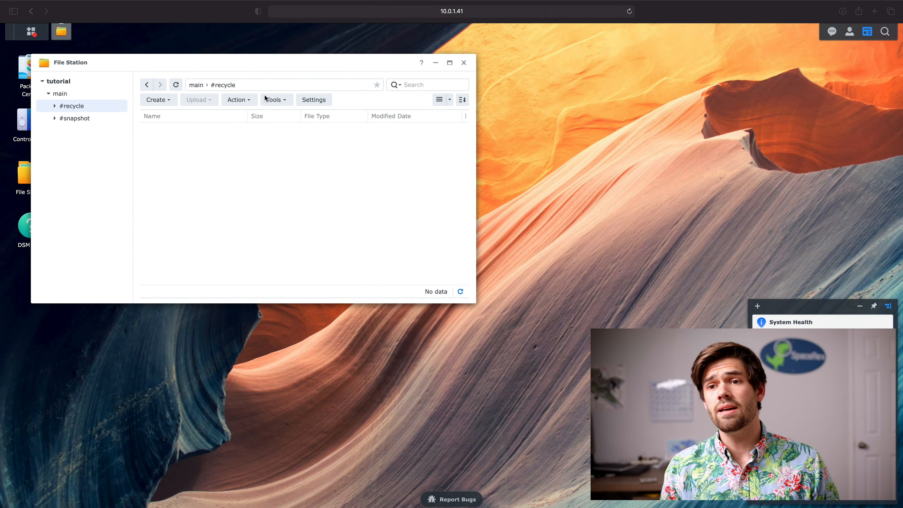
double_click(93, 97)
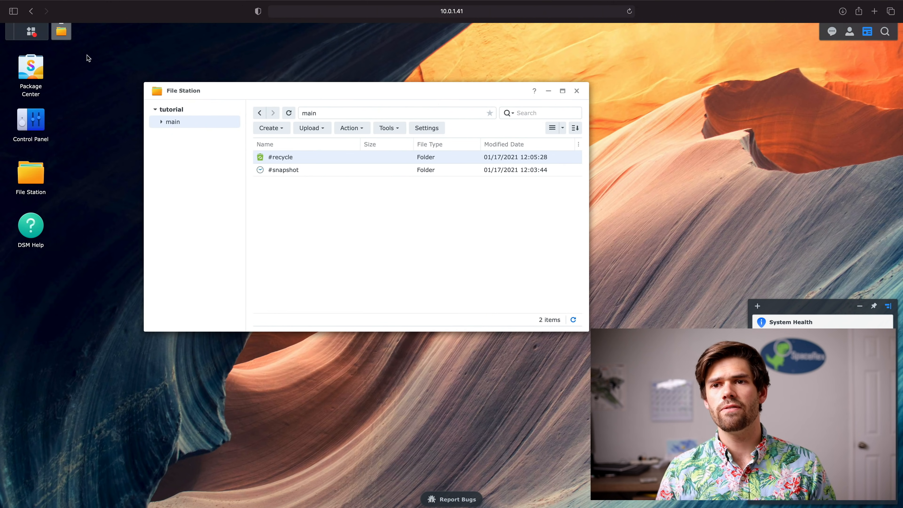
Open Storage Manager to check the usage of Volume 1, and close it.
click(28, 37)
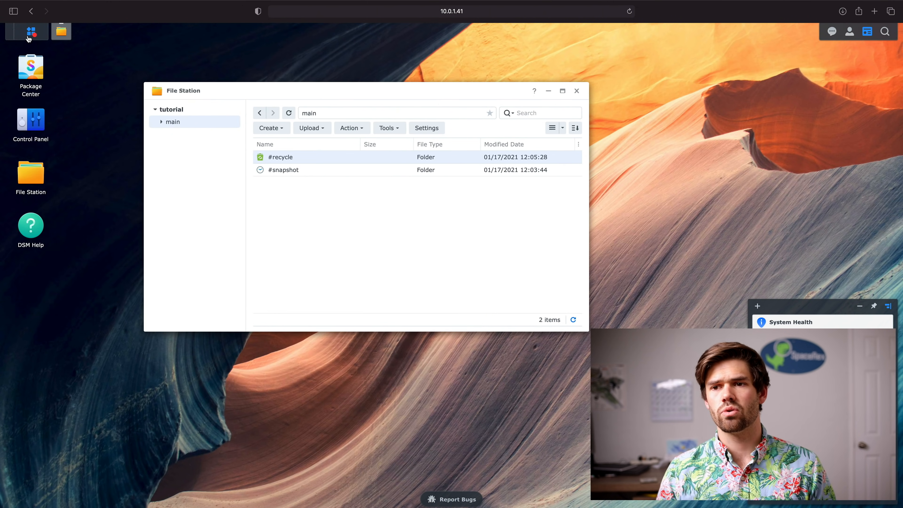
click(557, 94)
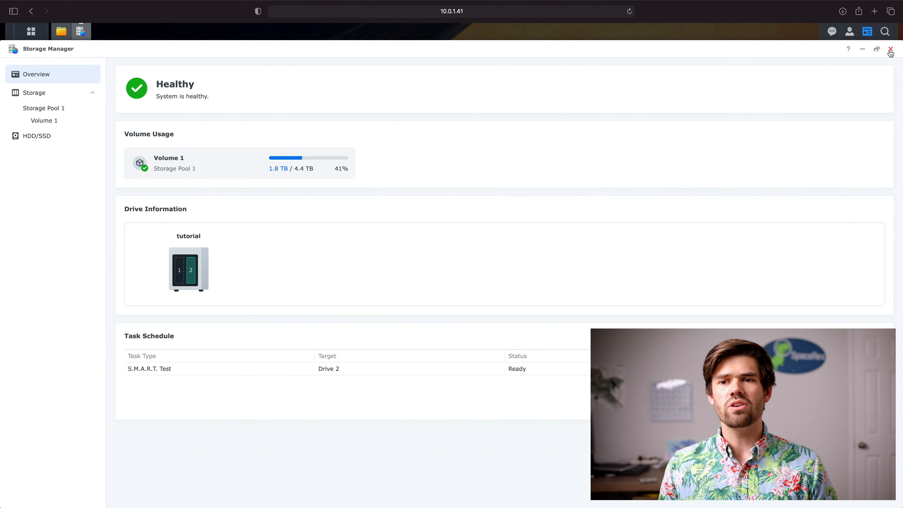
click(890, 50)
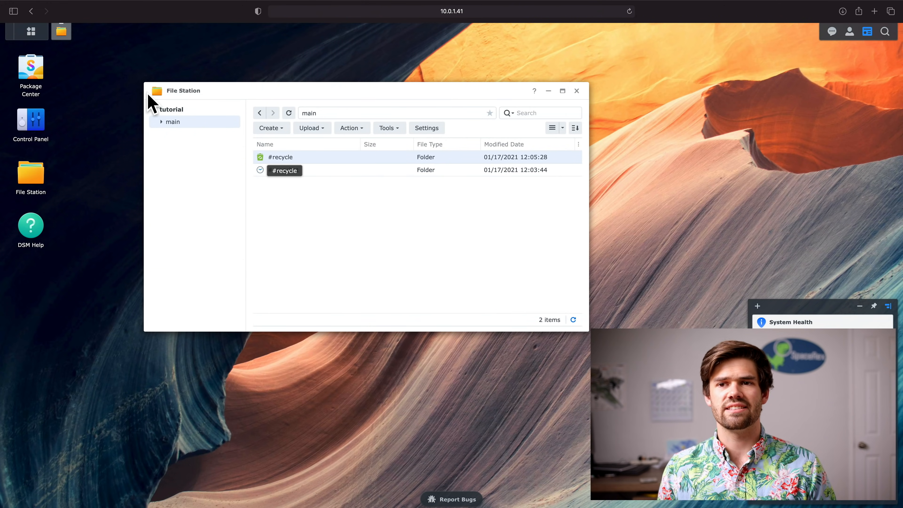
In Snapshot Replication, restore the main shared folder to the "bla" snapshot, taking a snapshot before restoring and leaving the folder settings unrestored.
click(31, 32)
click(632, 165)
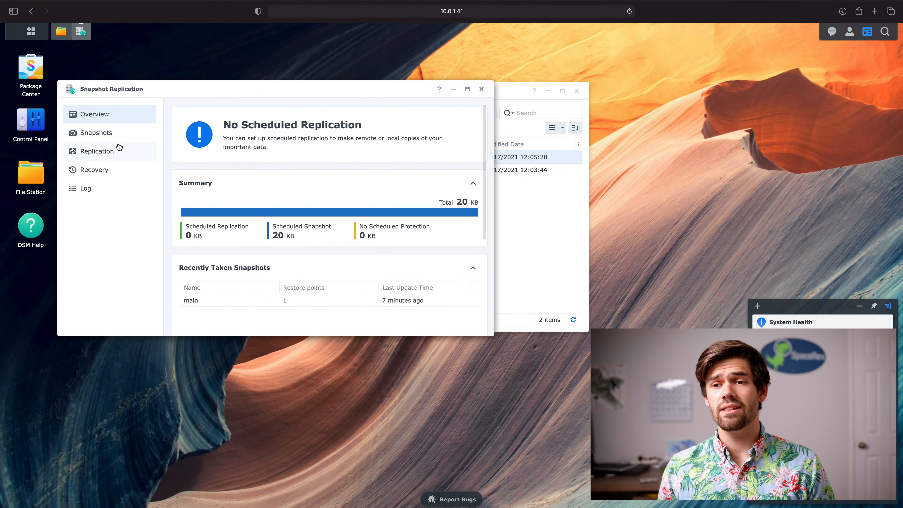
click(105, 170)
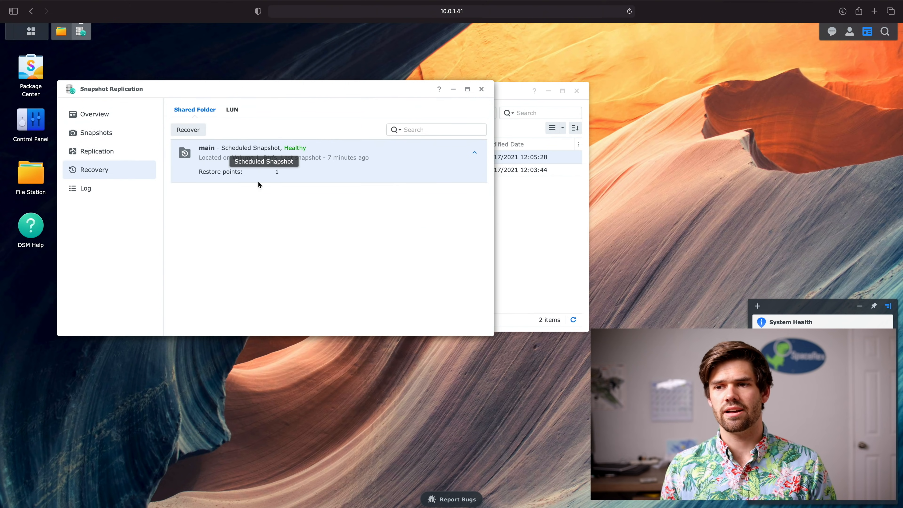
click(188, 131)
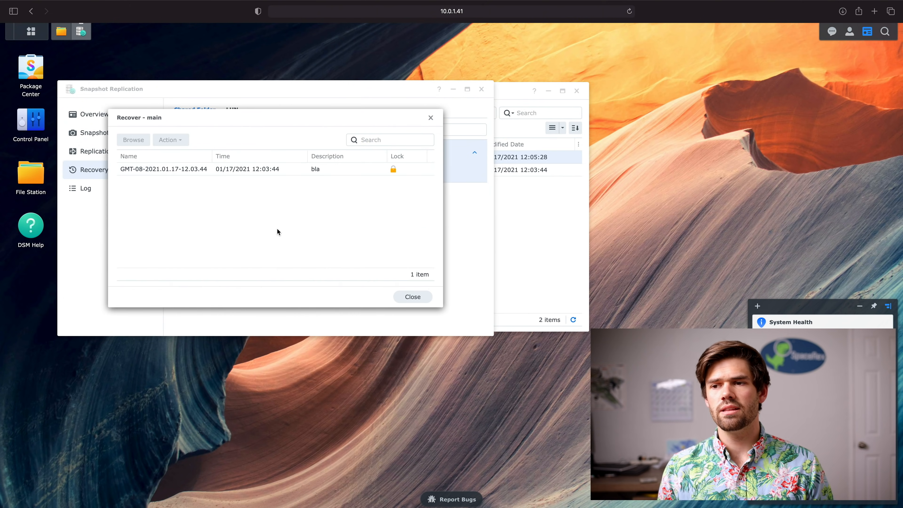
click(293, 169)
click(170, 139)
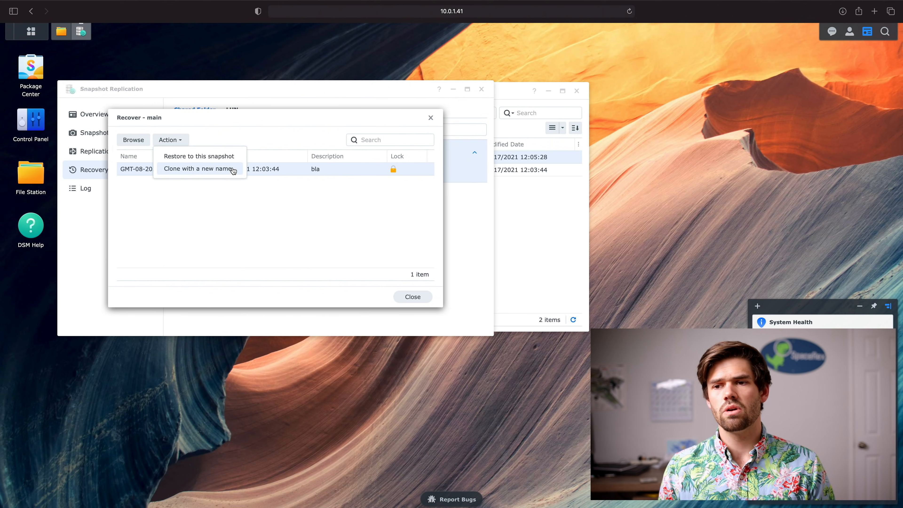
click(232, 163)
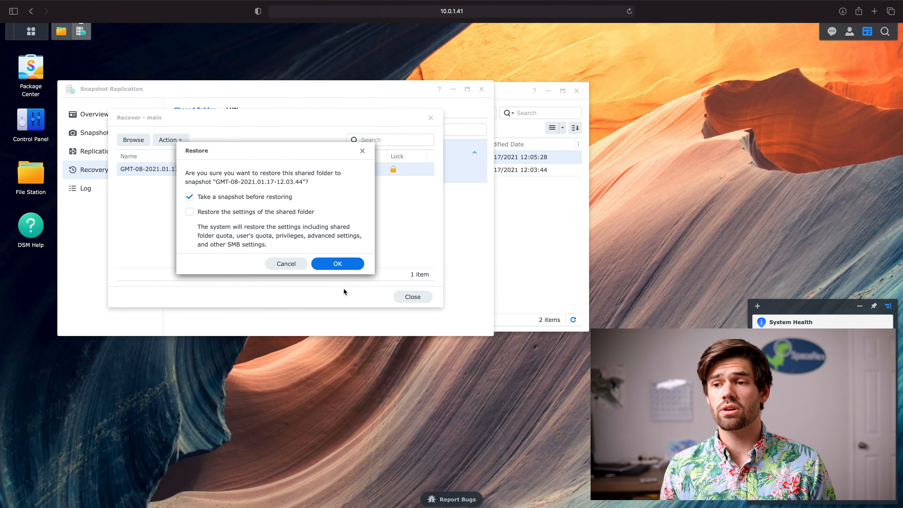
click(339, 264)
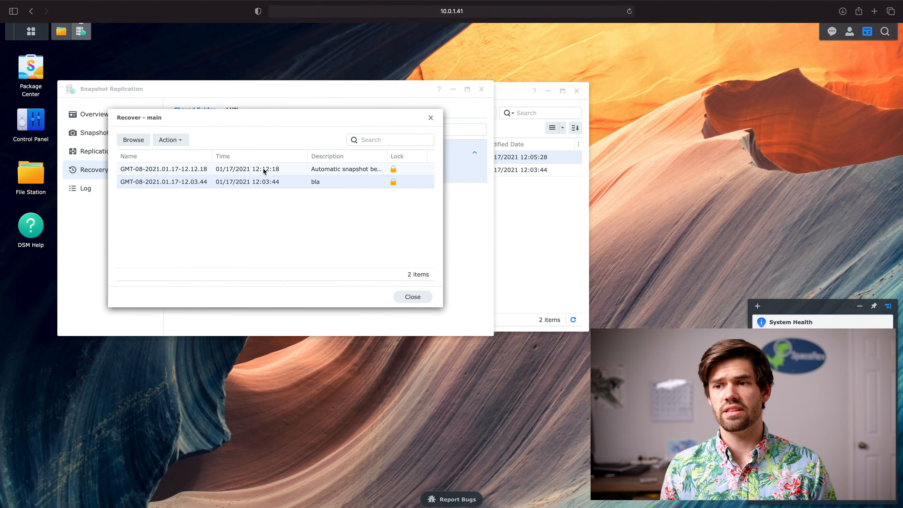
Close the recovery list and refresh the main folder in File Station to check the restored folders.
click(413, 296)
click(527, 210)
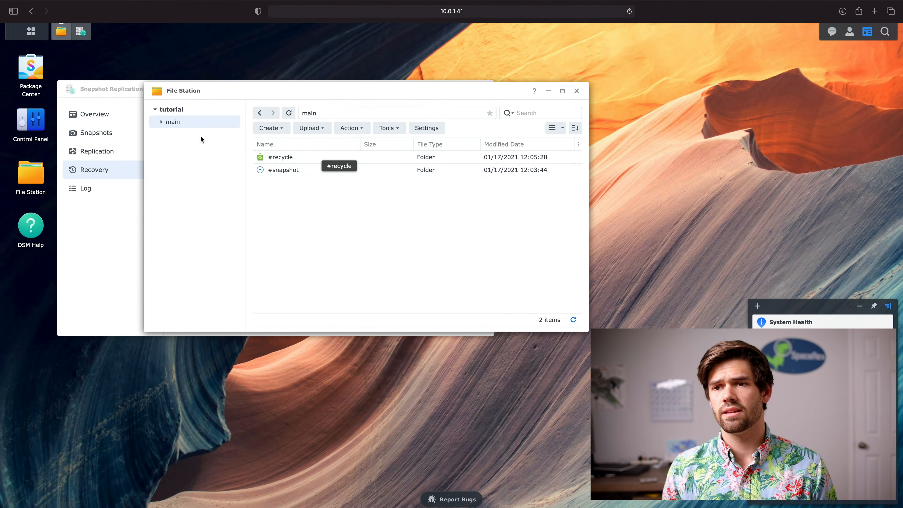
click(287, 114)
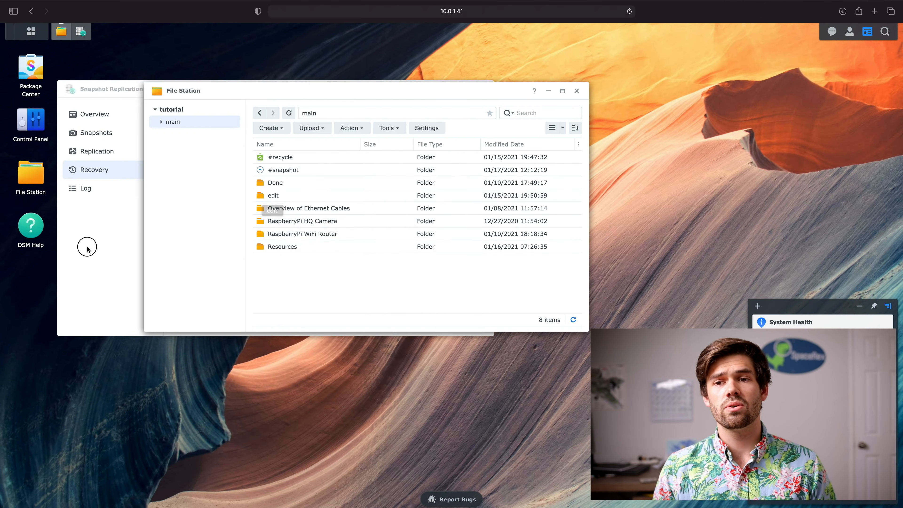
In Snapshot Replication, clone main's "bla" snapshot to a new shared folder named "new folder" and accept its default permissions.
click(87, 247)
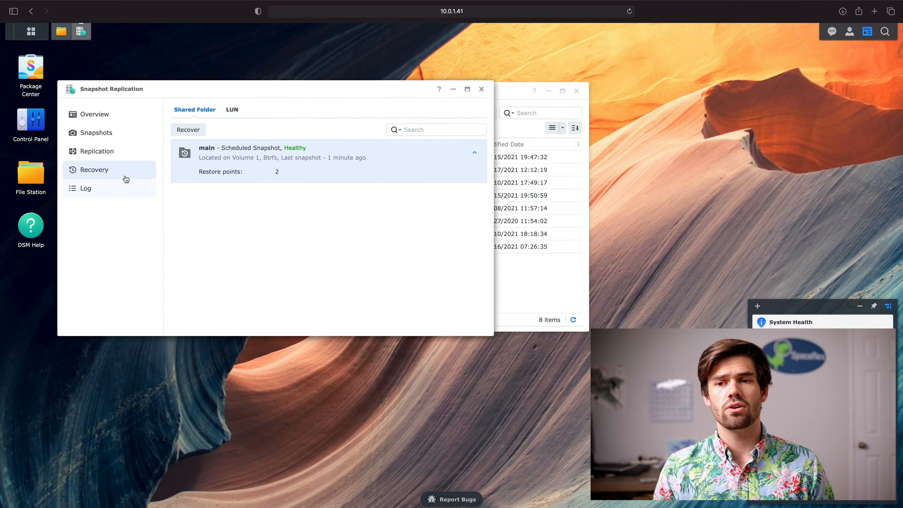
click(178, 133)
click(235, 179)
click(170, 139)
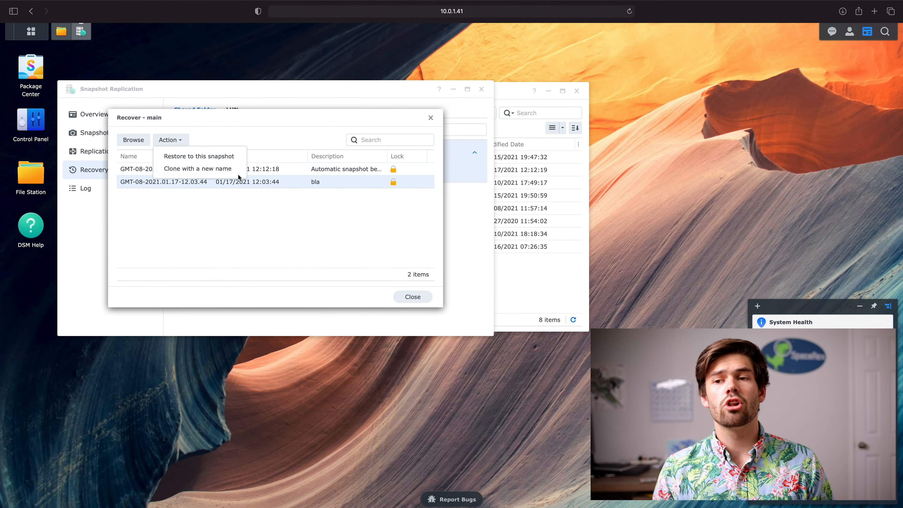
click(191, 171)
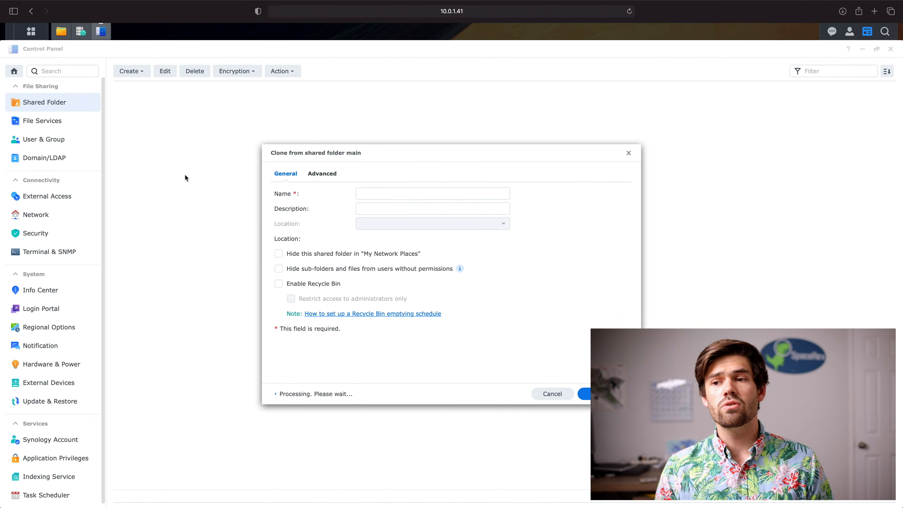
click(371, 197)
text(net)
key(BackSpace)
text(w folder)
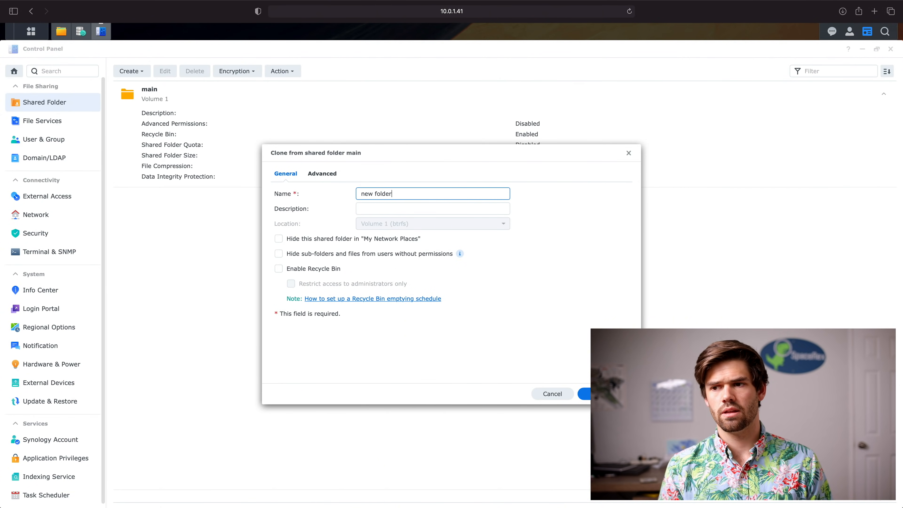
key(Return)
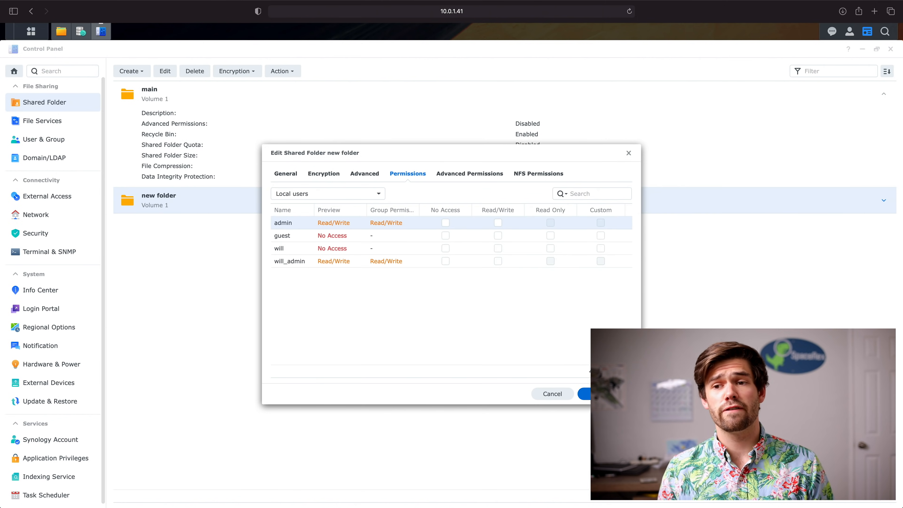
click(584, 394)
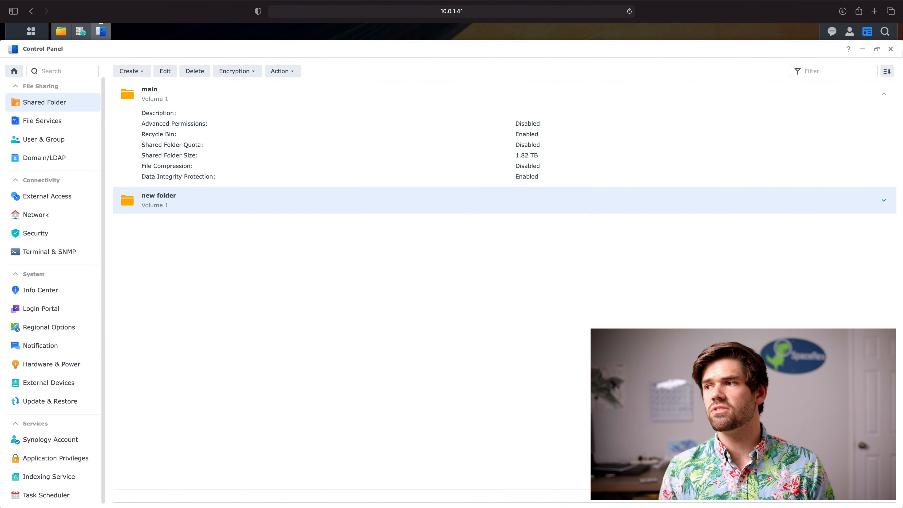
Close Control Panel and open the cloned "new folder" in File Station to examine its contents.
click(890, 49)
click(524, 316)
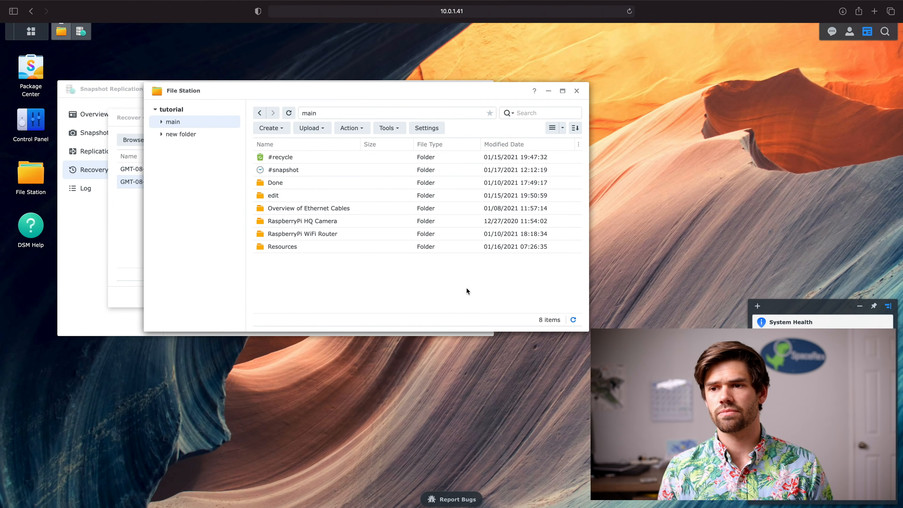
click(178, 134)
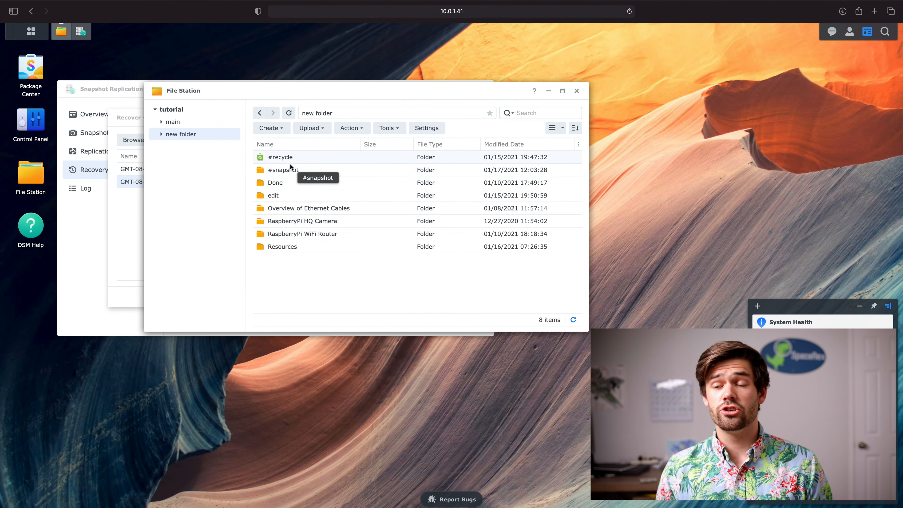